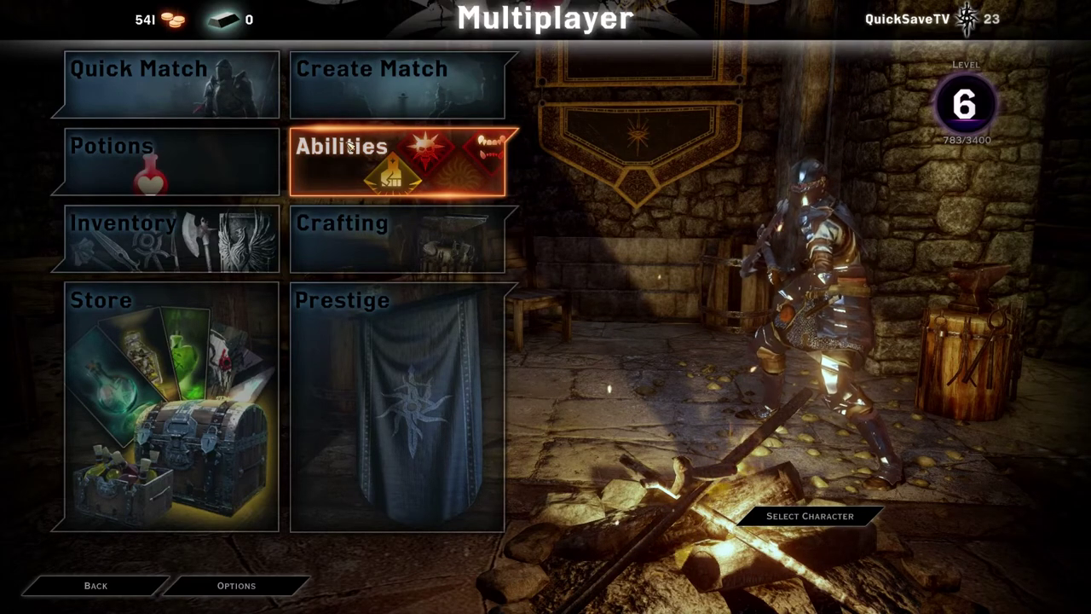
Look at the Quick Match and Create Match setup screens, returning to the Multiplayer menu after each
click(215, 114)
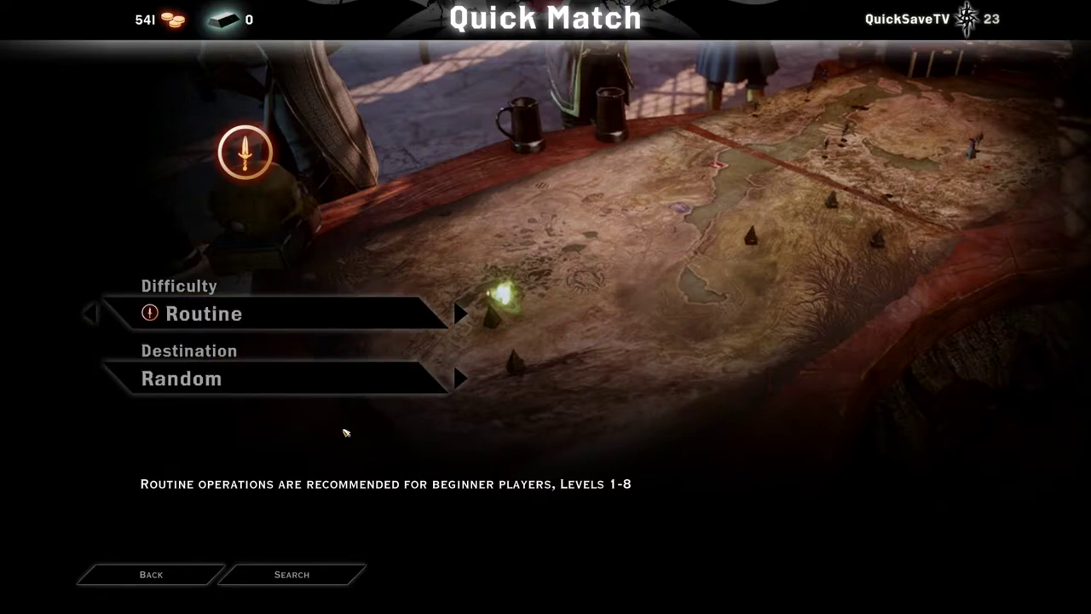
click(152, 574)
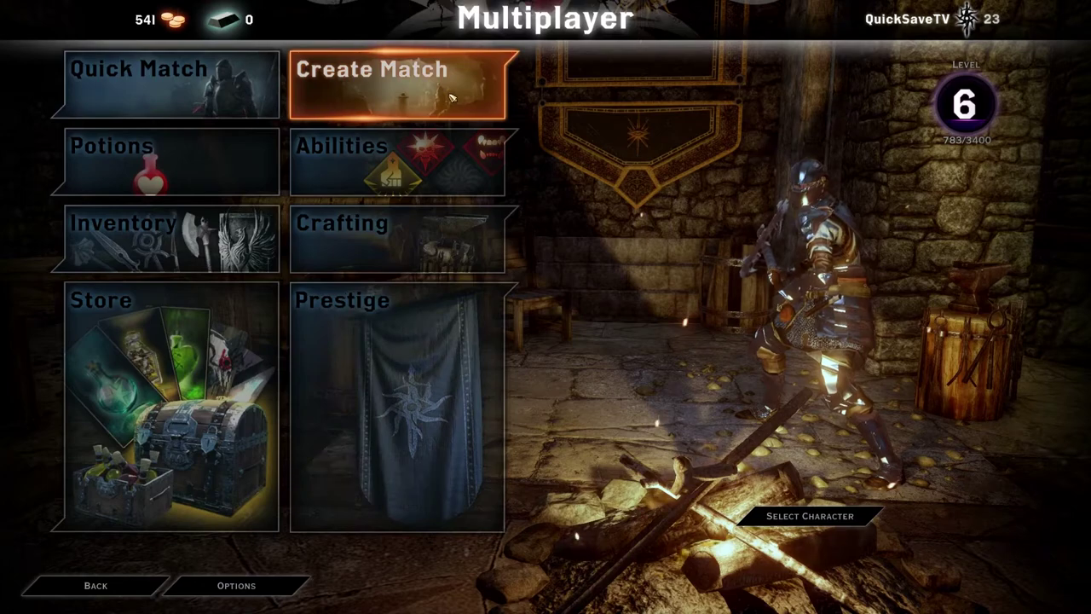
click(400, 85)
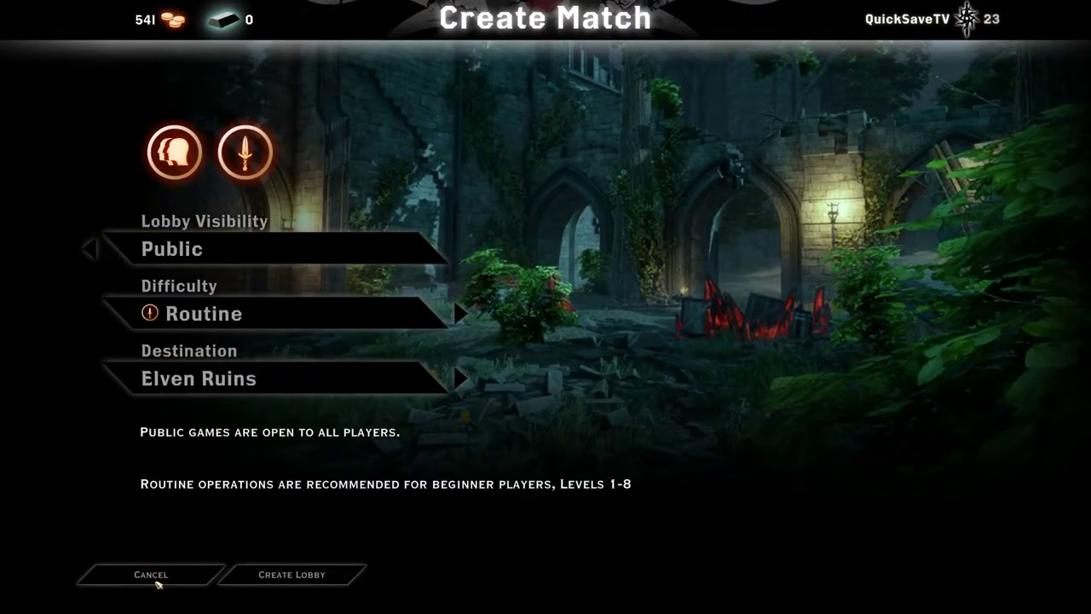
click(156, 577)
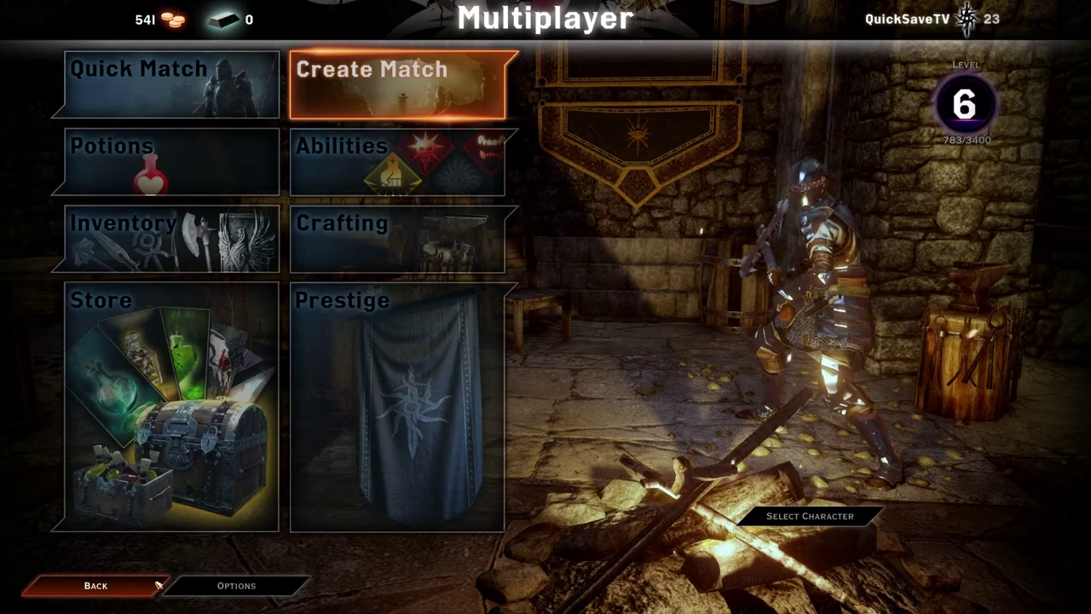
key(Up)
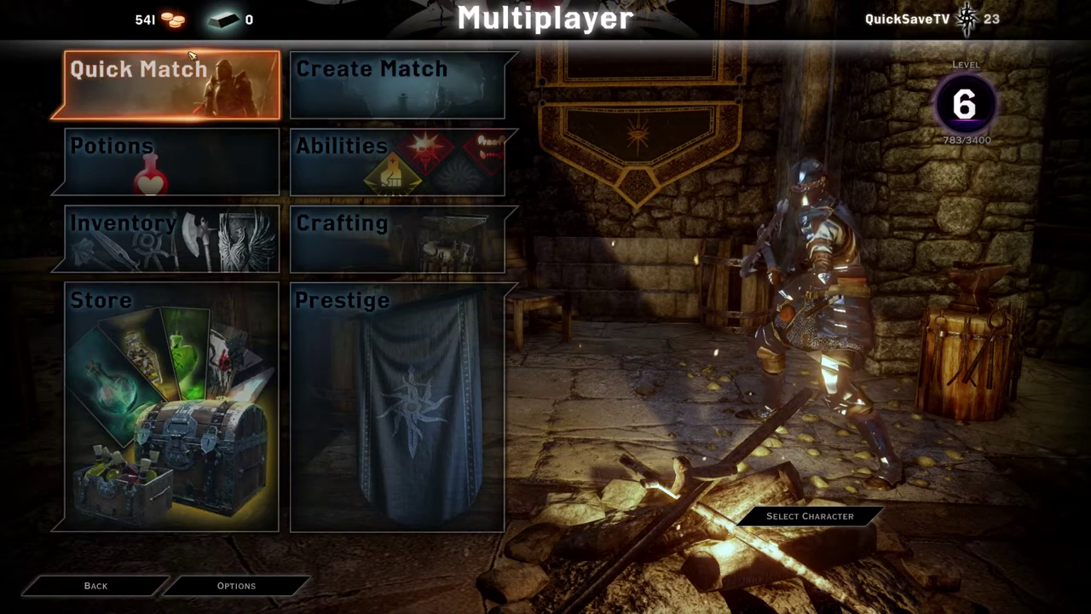
Browse the Quick Match destinations between Random and Elven Ruins, then view the Create Match settings and return to the Multiplayer menu
click(171, 84)
click(89, 381)
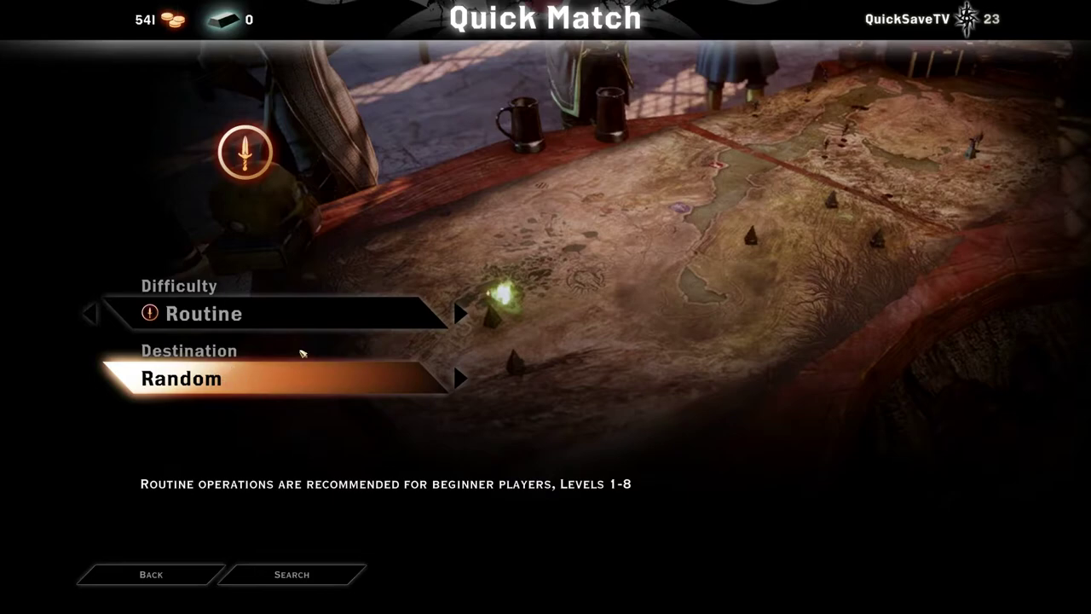
click(458, 377)
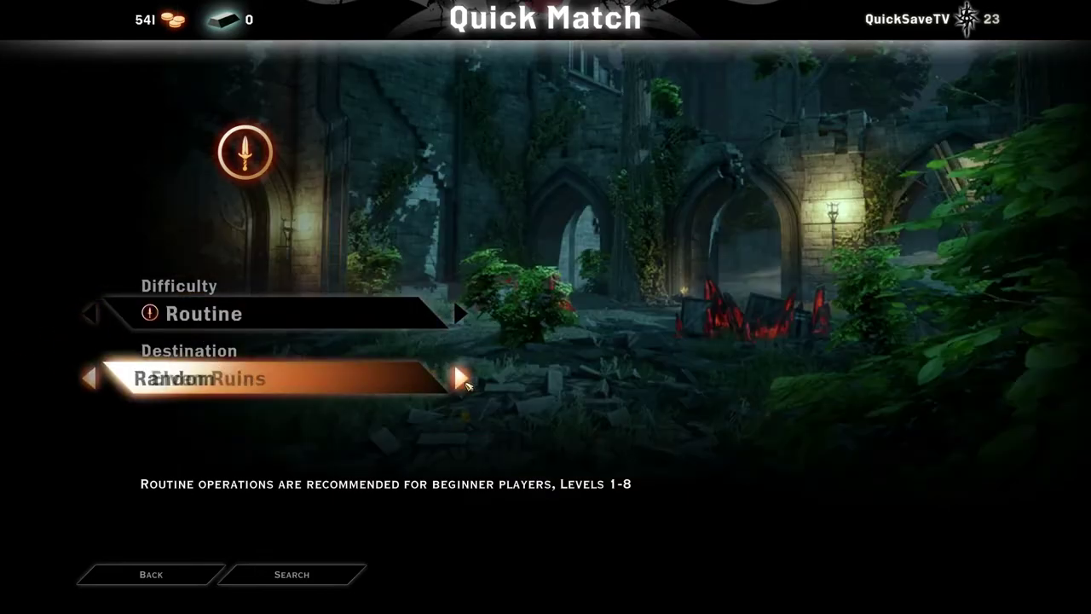
click(458, 378)
click(92, 377)
click(92, 377)
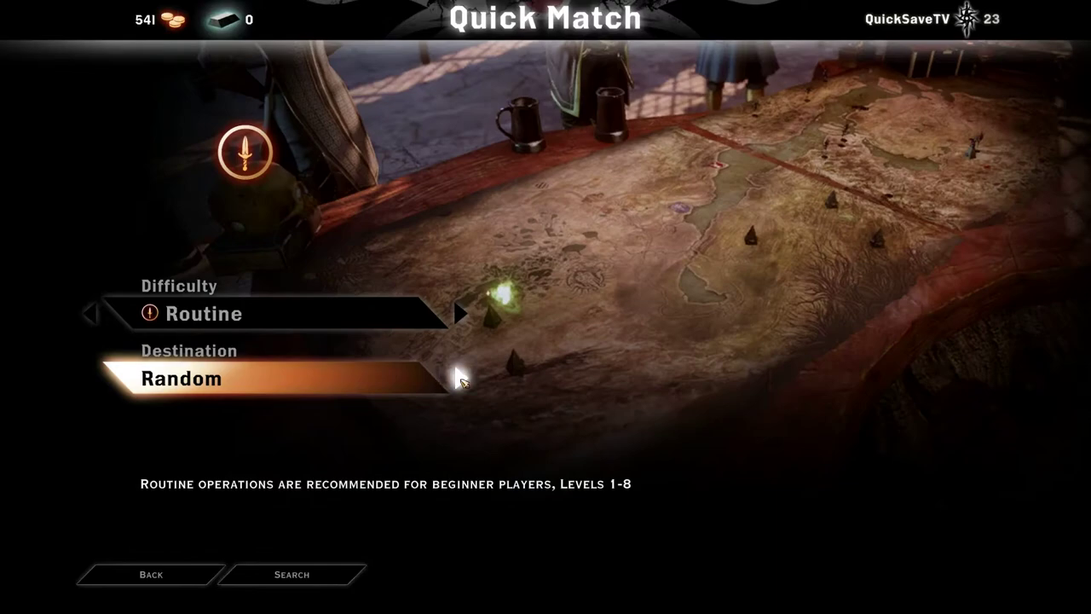
click(460, 377)
click(94, 378)
click(94, 378)
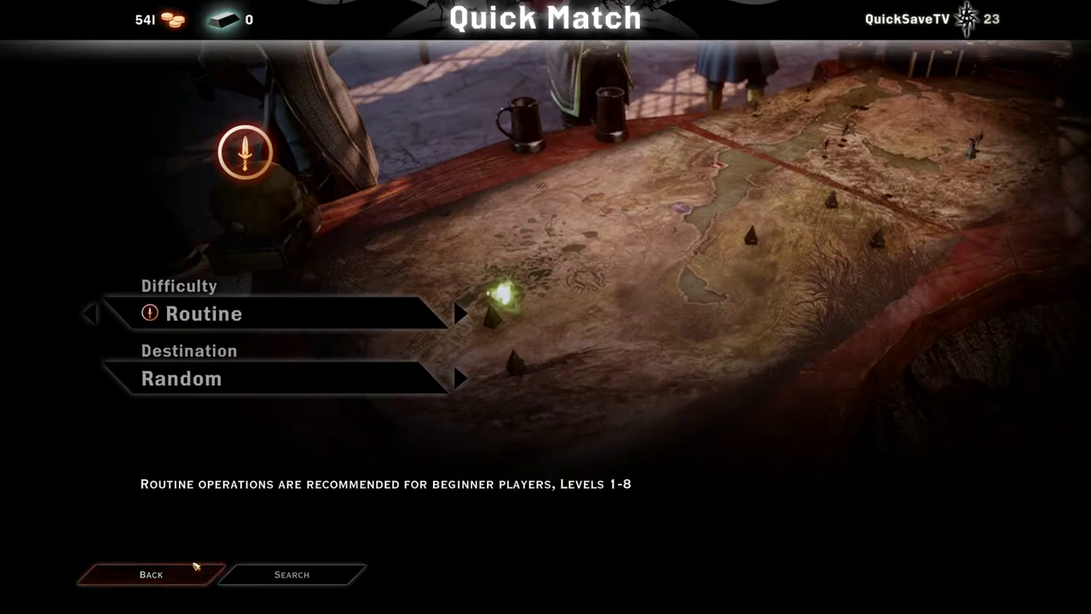
click(162, 575)
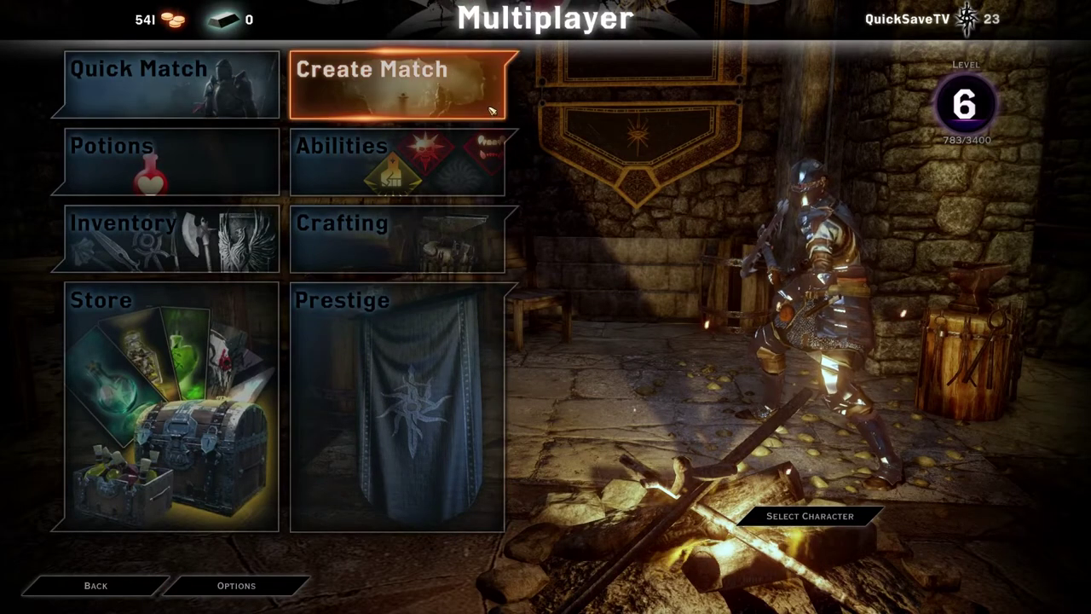
click(392, 94)
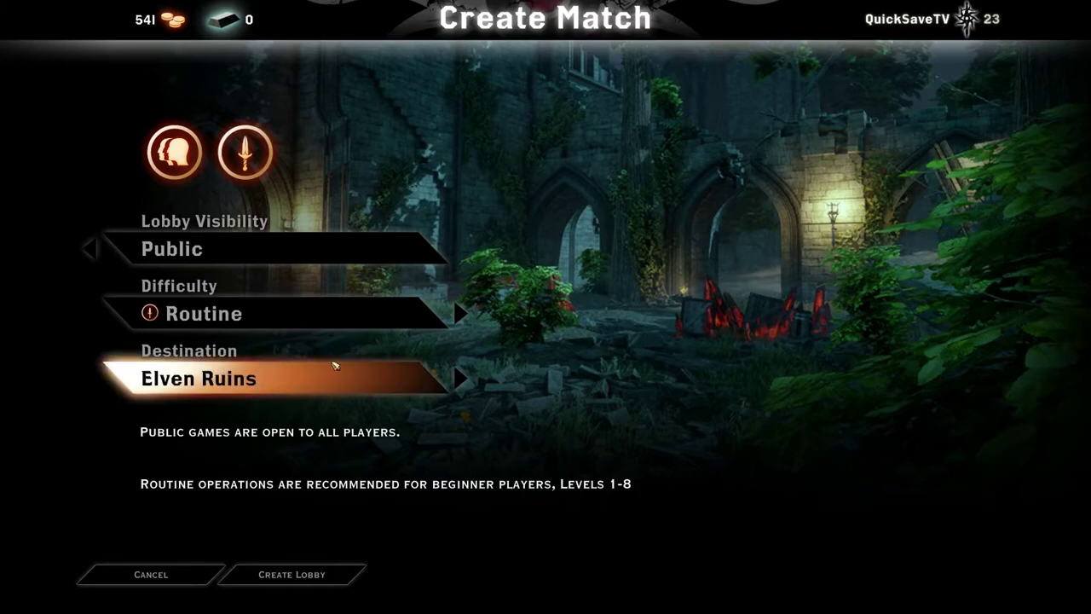
click(162, 579)
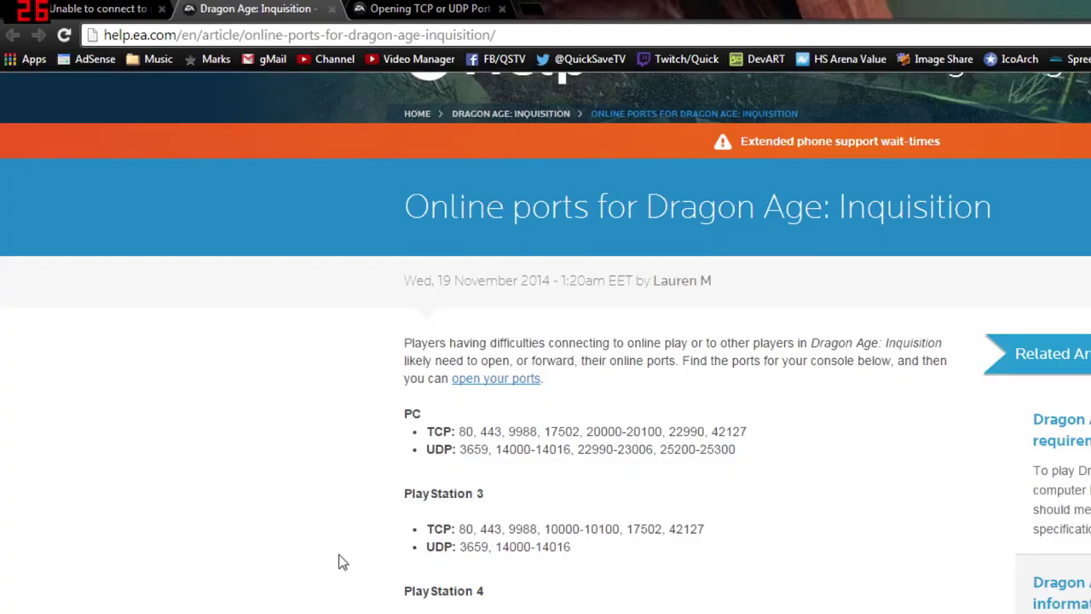
Switch to the browser and examine the EA Help article on online ports for Dragon Age: Inquisition, highlighting its title
scroll(349, 411, down, 1)
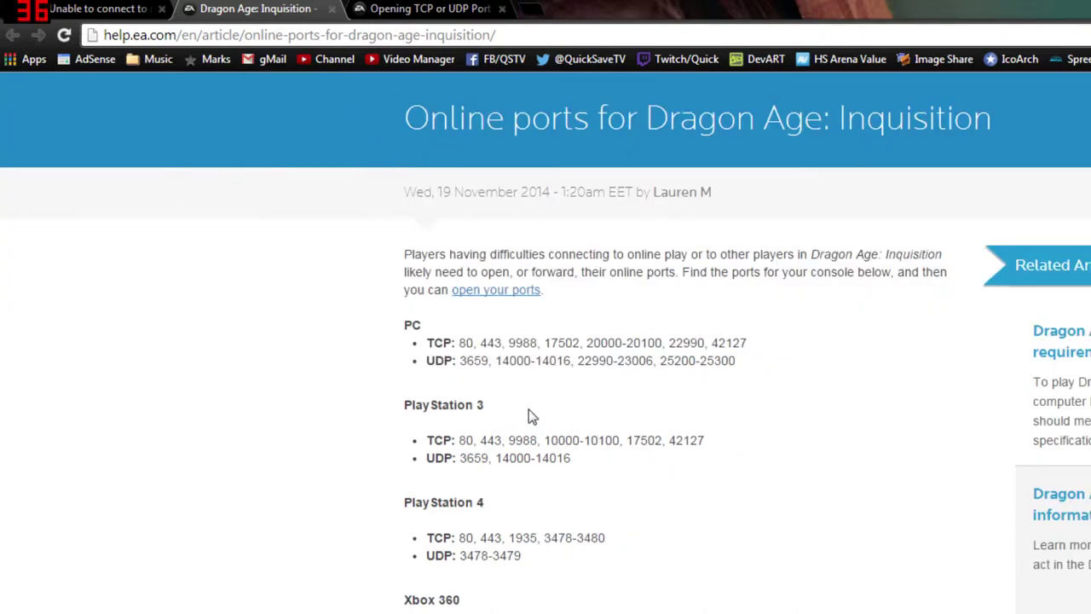
scroll(502, 567, up, 2)
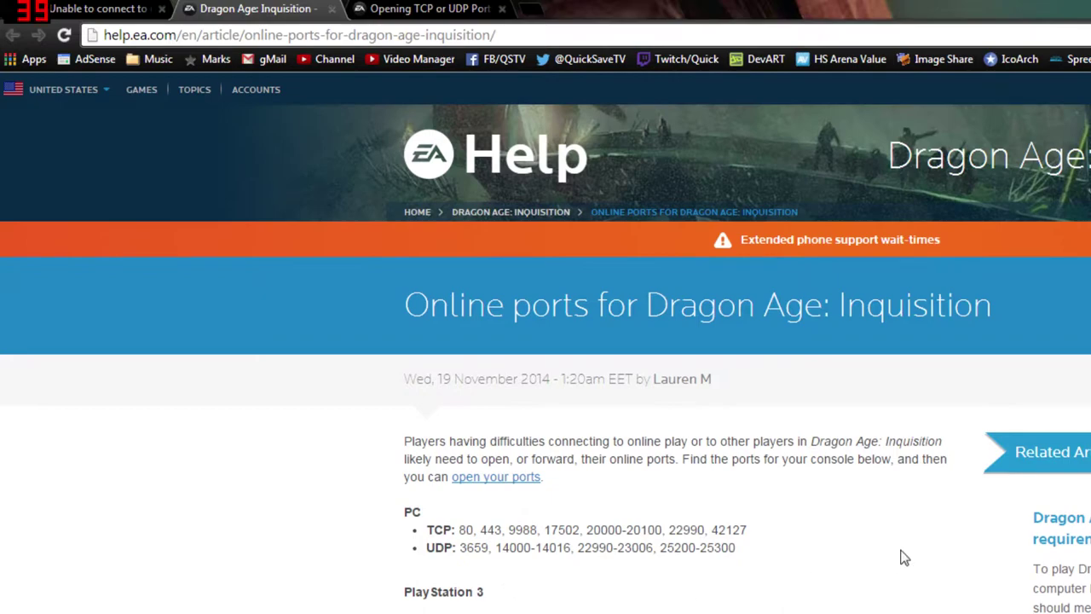
scroll(731, 556, down, 2)
scroll(394, 367, up, 2)
drag(430, 307, 1056, 336)
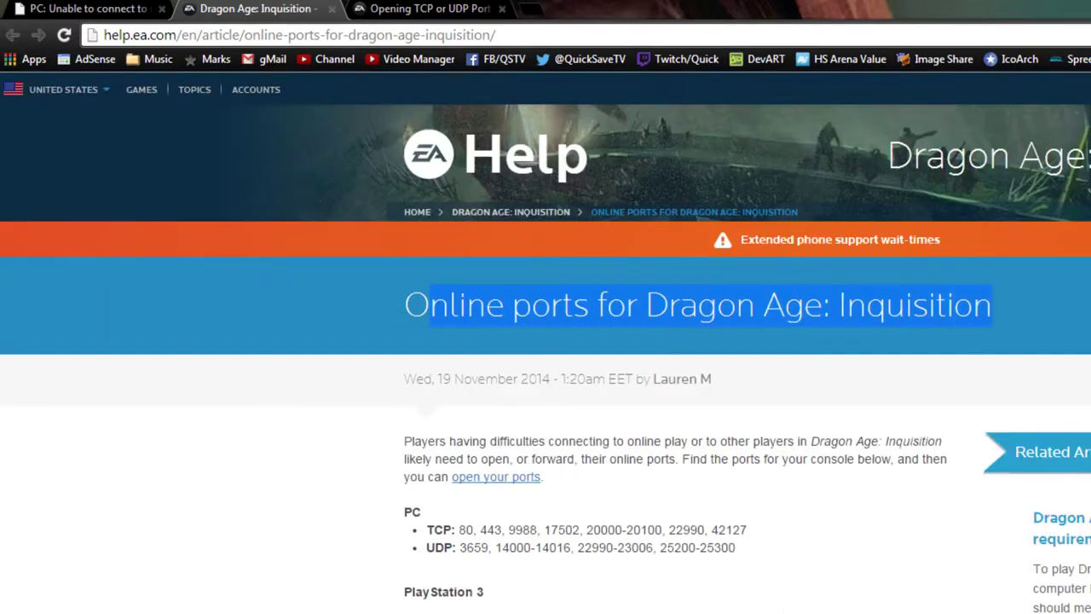
click(1035, 211)
scroll(788, 428, down, 1)
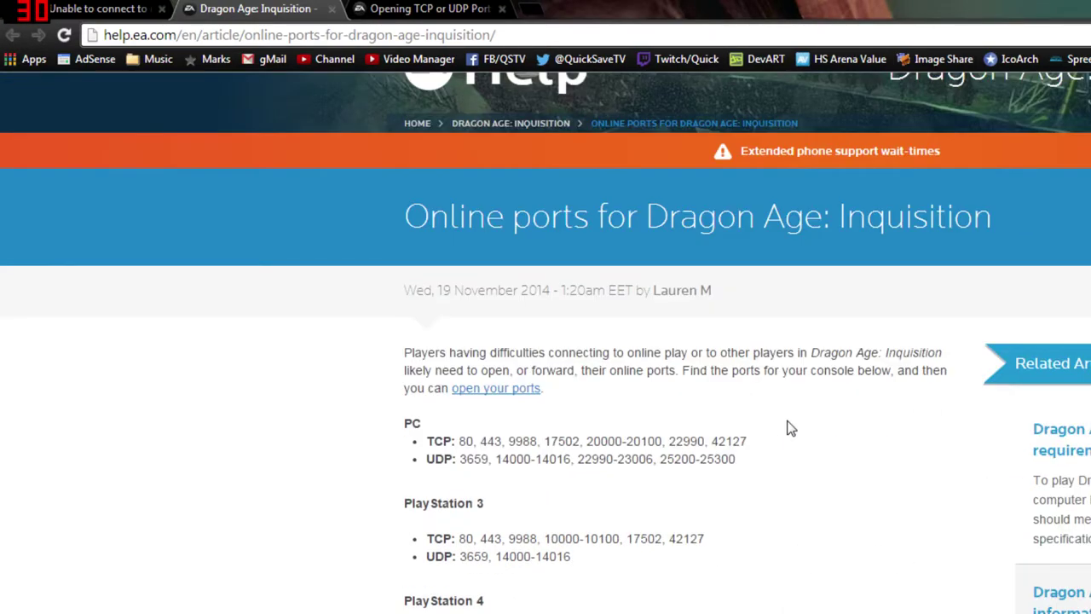
View the ports article in full screen, highlight the PC TCP and UDP port lists, and leave full screen
key(F11)
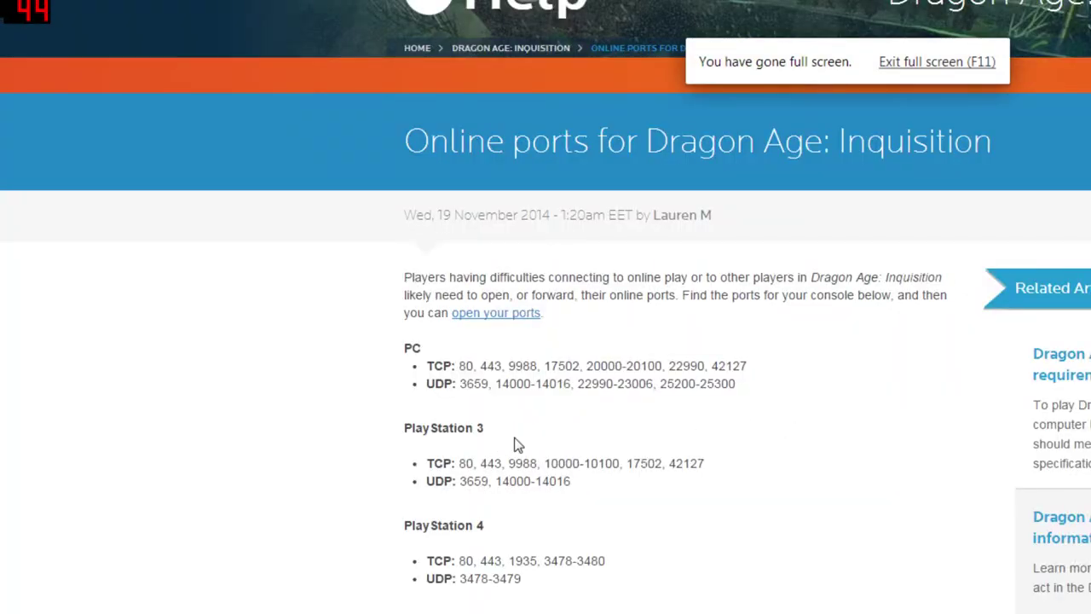
scroll(516, 446, down, 1)
scroll(515, 551, up, 1)
drag(430, 365, 838, 390)
click(837, 389)
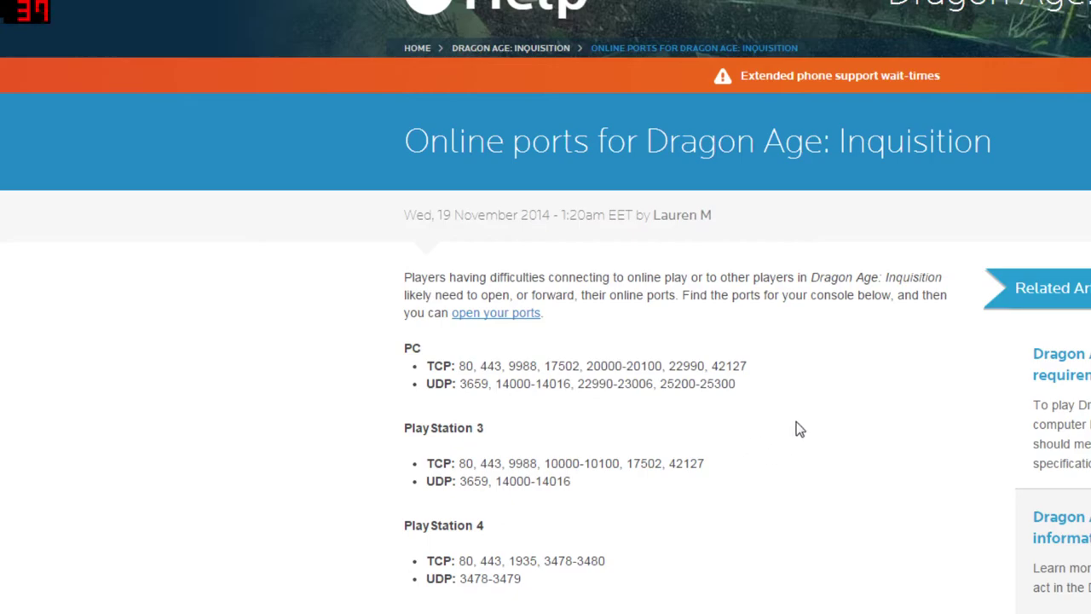
key(F11)
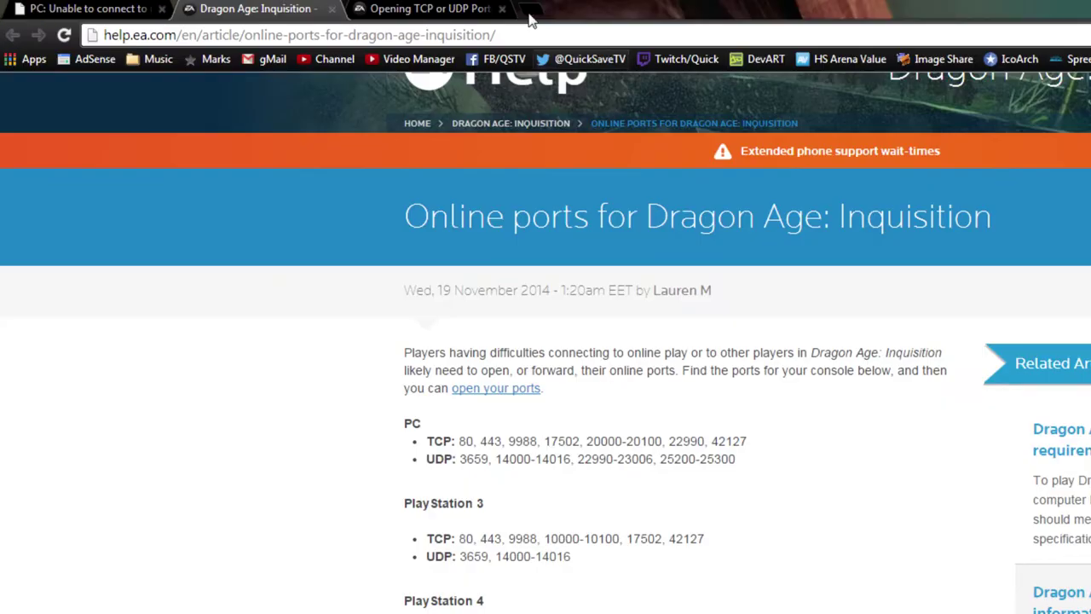
Highlight the Windows 7 / Windows 8 instructions in the article on opening TCP or UDP ports and compare them with the ports article
click(406, 6)
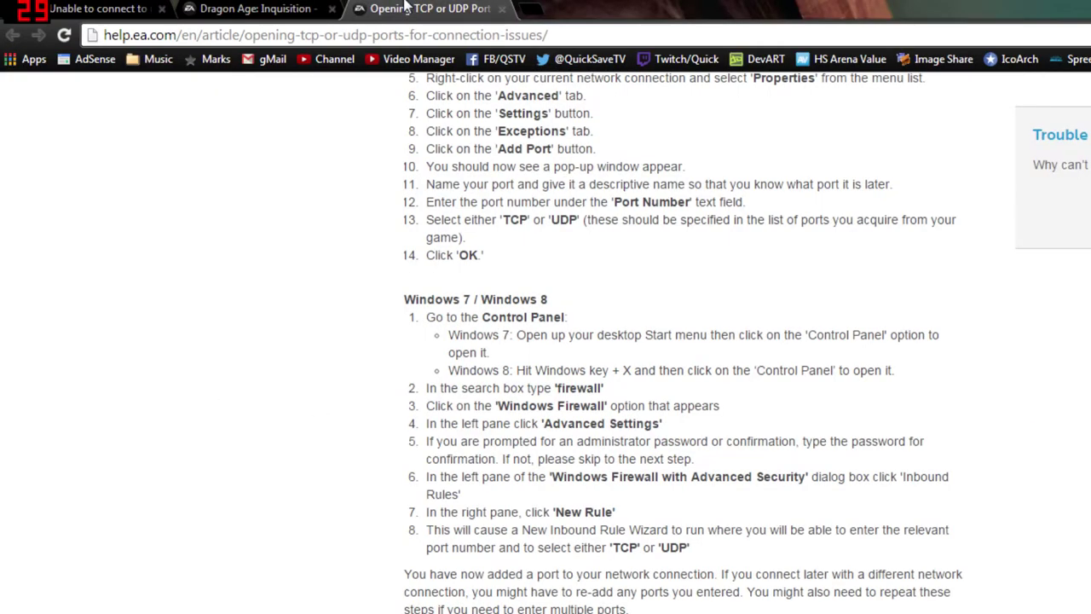
scroll(256, 462, up, 1)
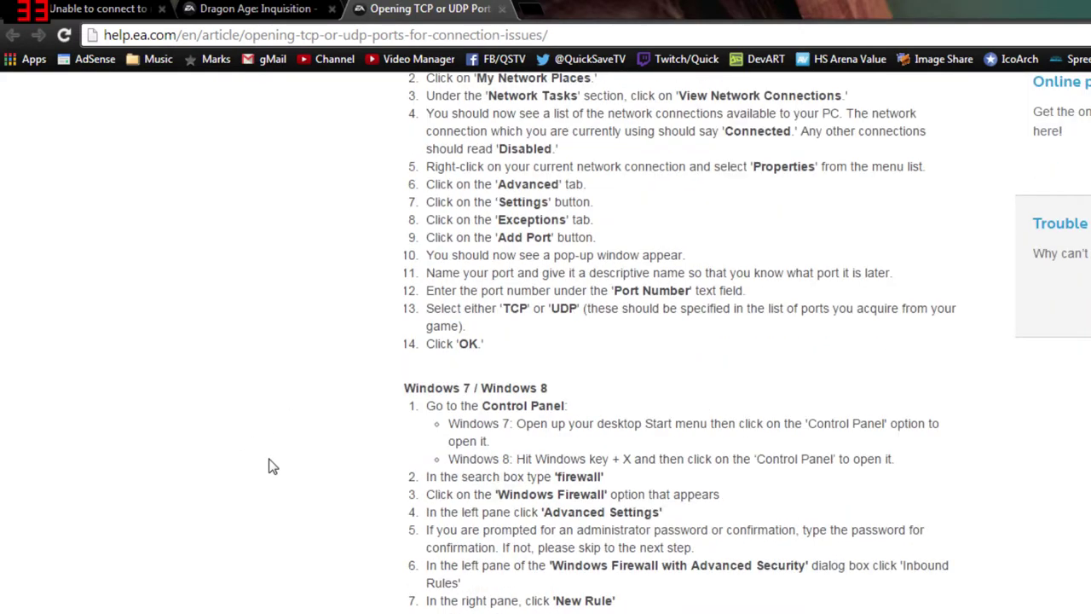
drag(385, 381, 681, 609)
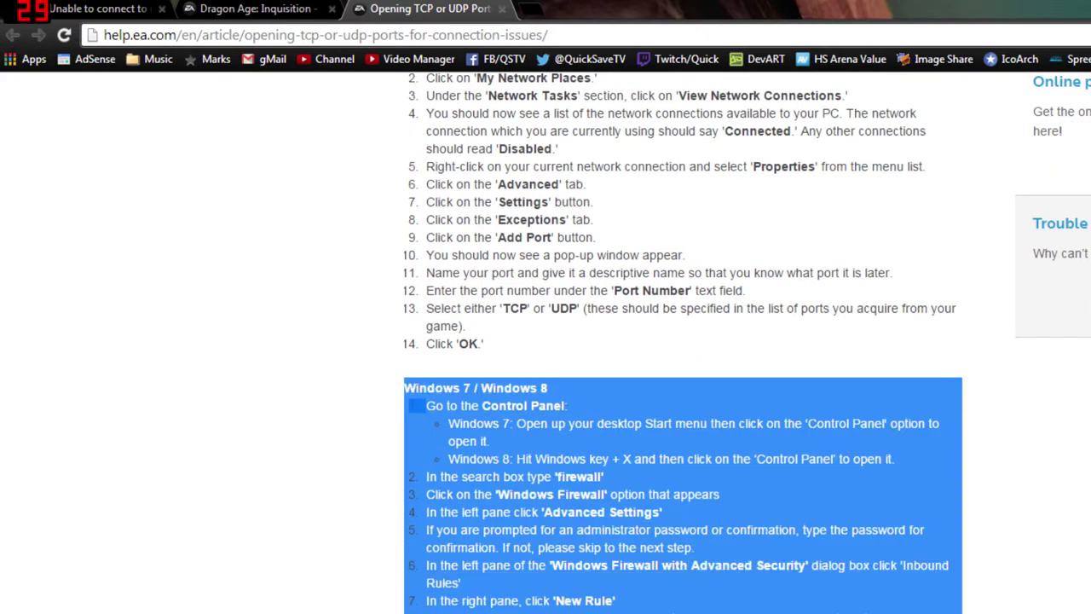
click(256, 9)
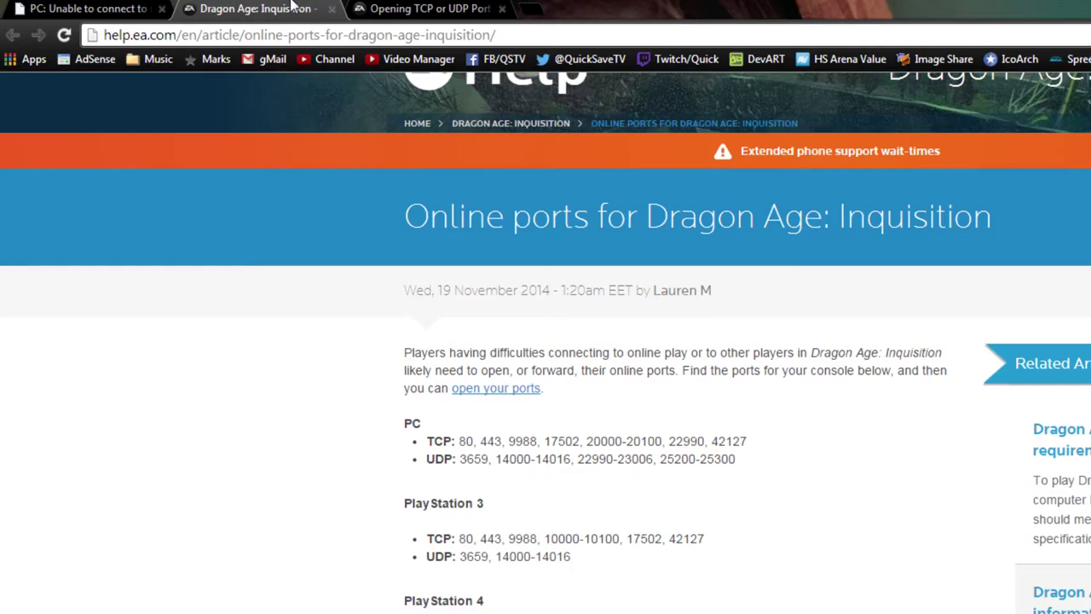
click(426, 9)
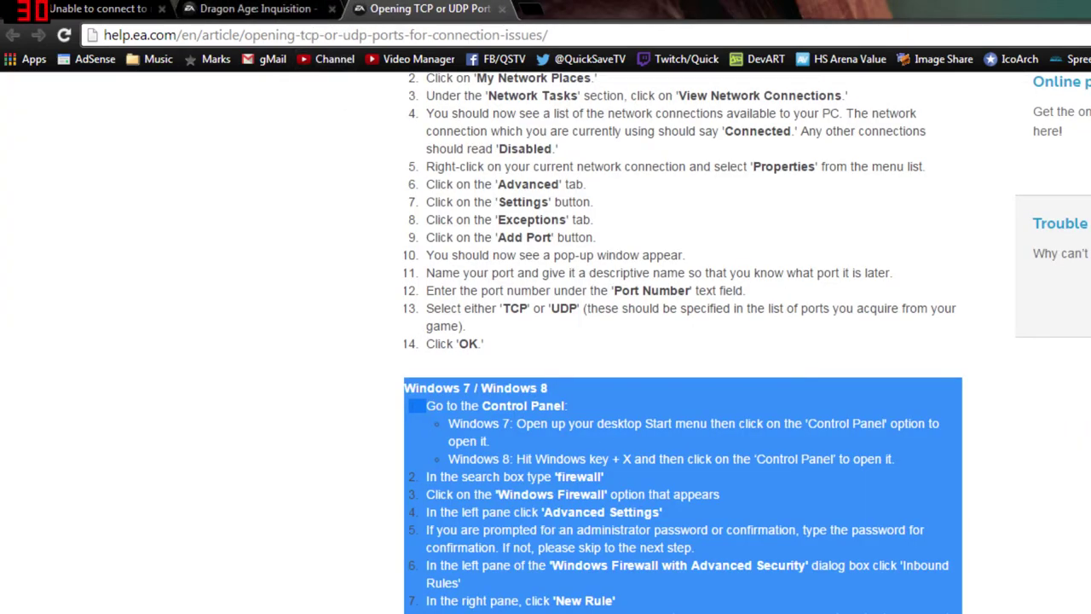
Open the Control Panel, search for "firewall", and open the advanced settings of Windows Firewall
key(super)
click(256, 610)
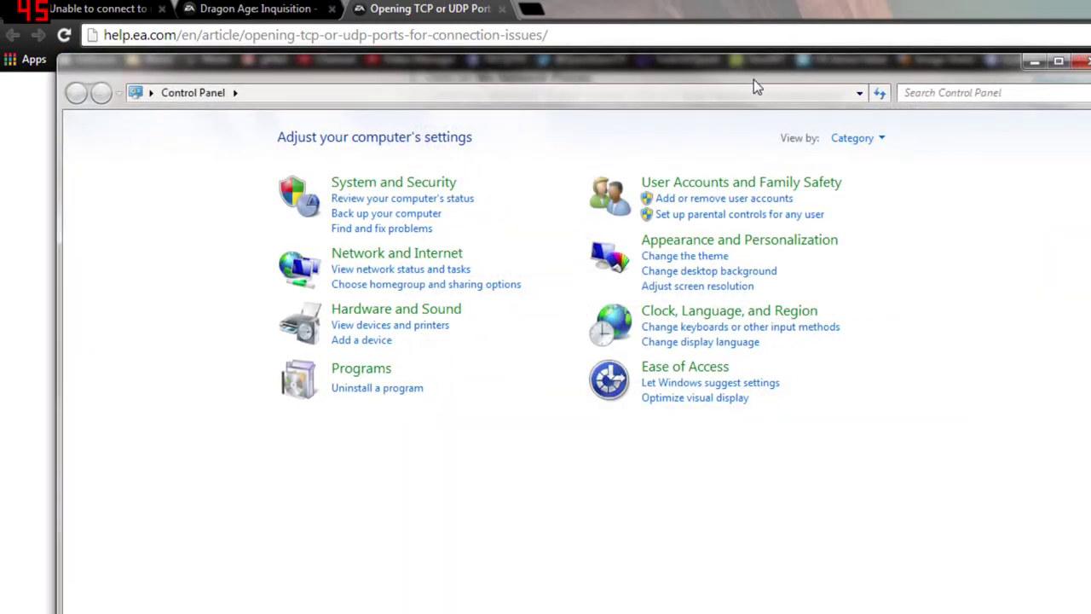
drag(753, 80, 767, 136)
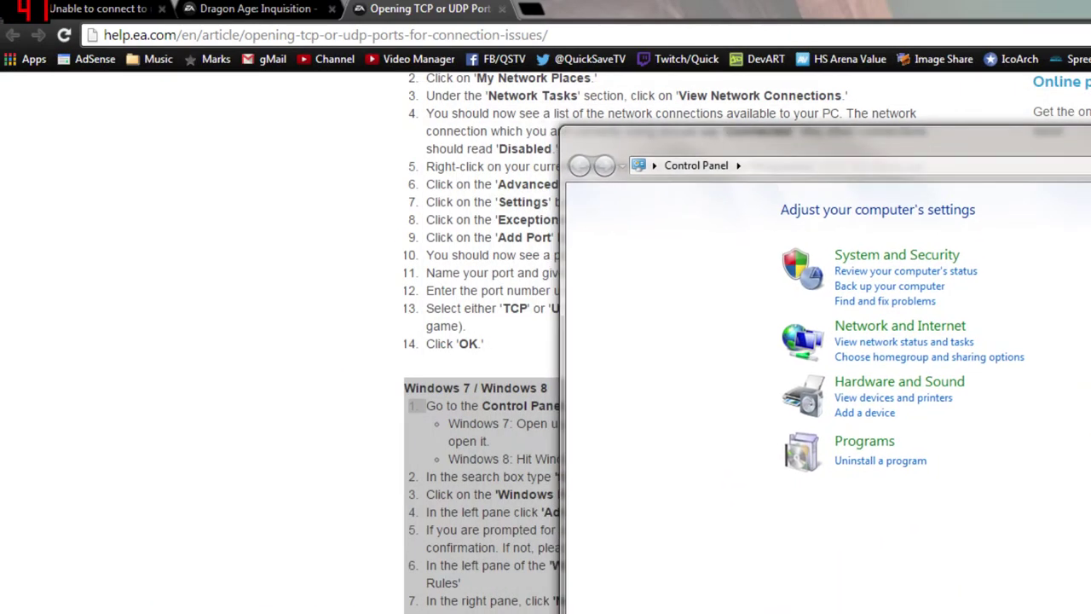
text(firewall)
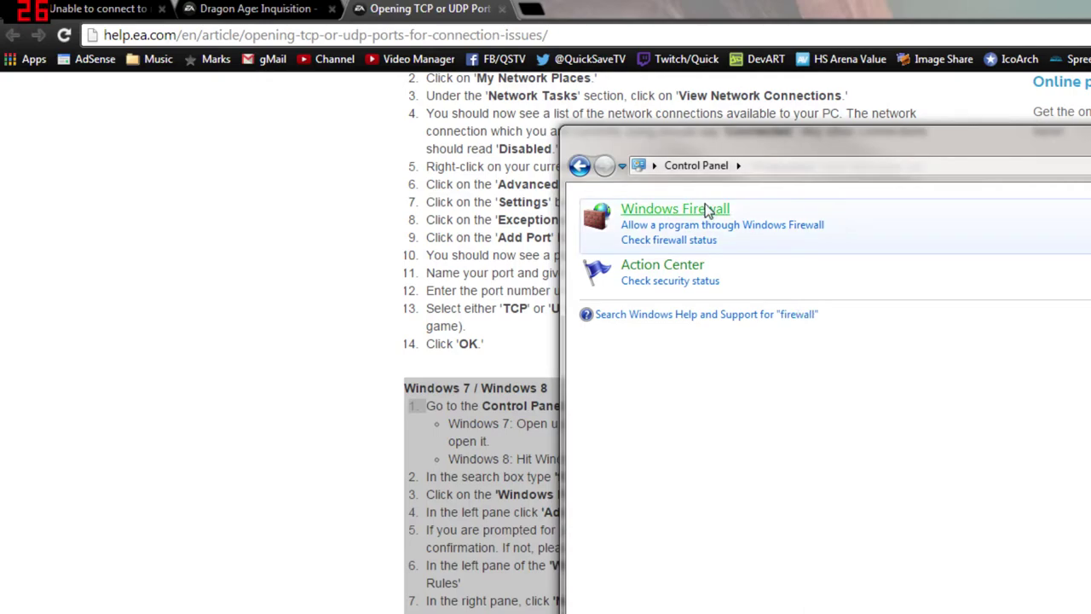
click(701, 208)
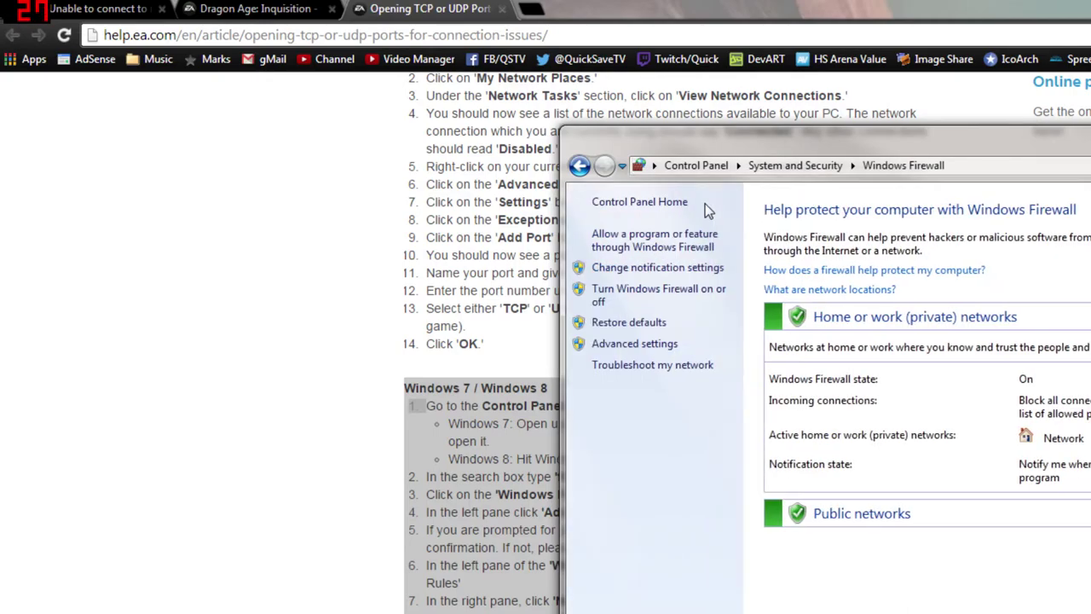
click(635, 344)
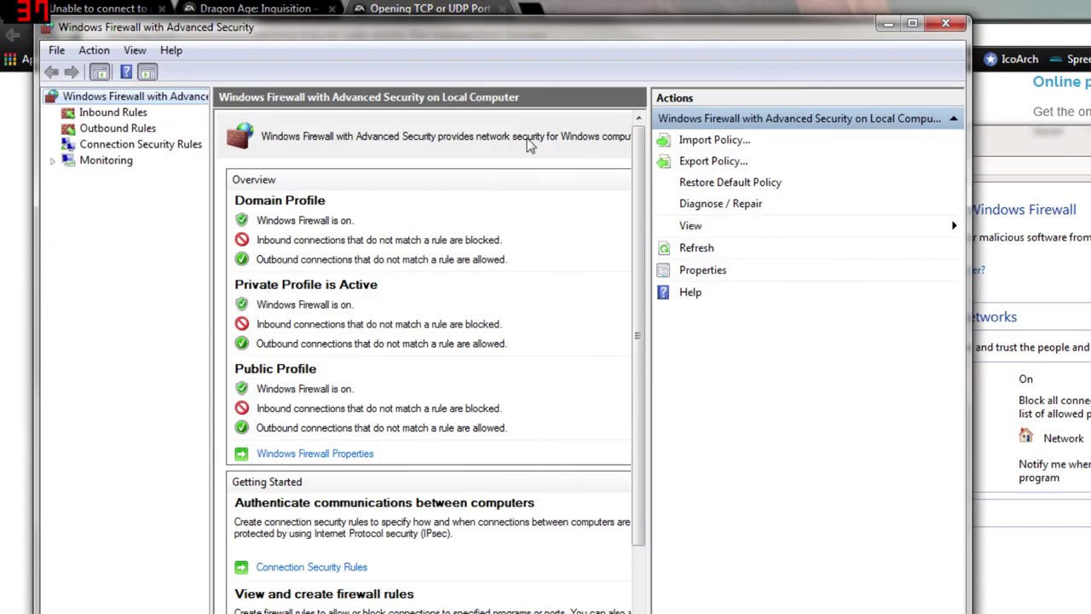
Check the firewall's inbound and outbound rules and select the Dragon Age: Inquisition Port UDP 3659 inbound rule
click(119, 120)
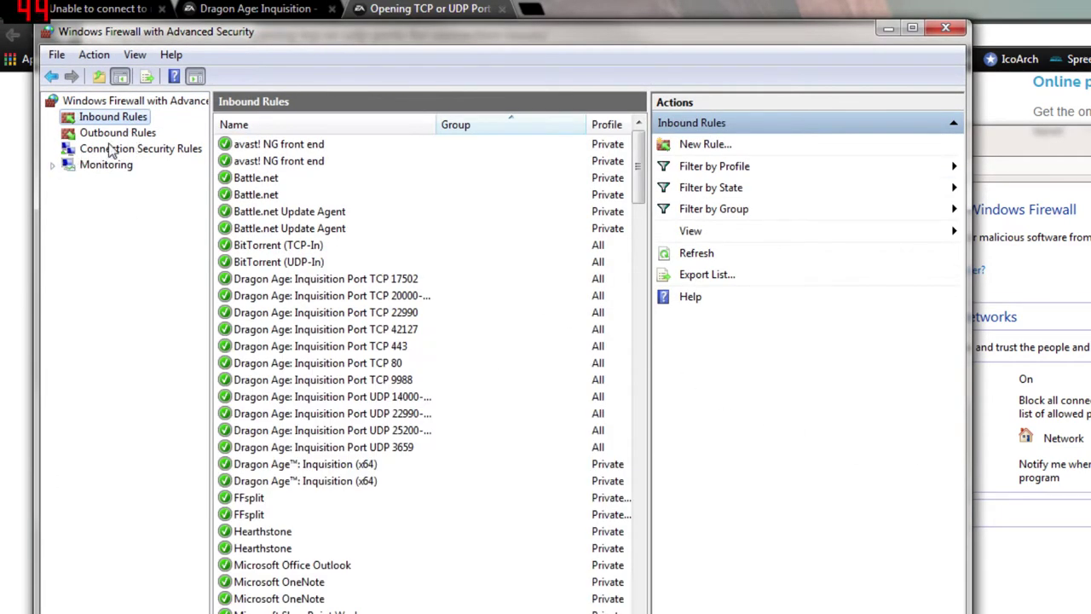
click(116, 133)
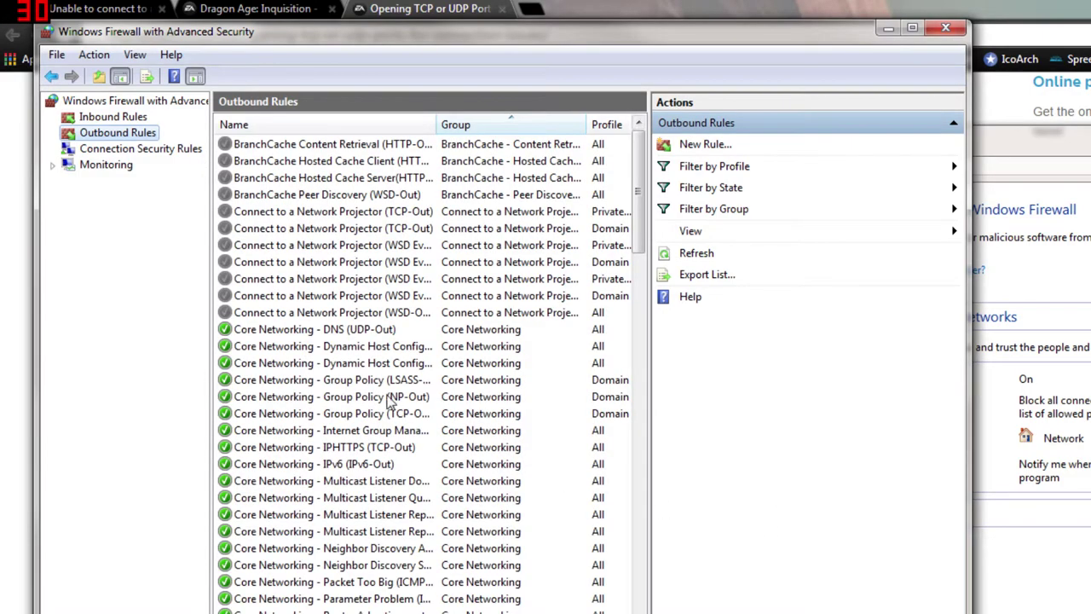
click(128, 119)
click(358, 446)
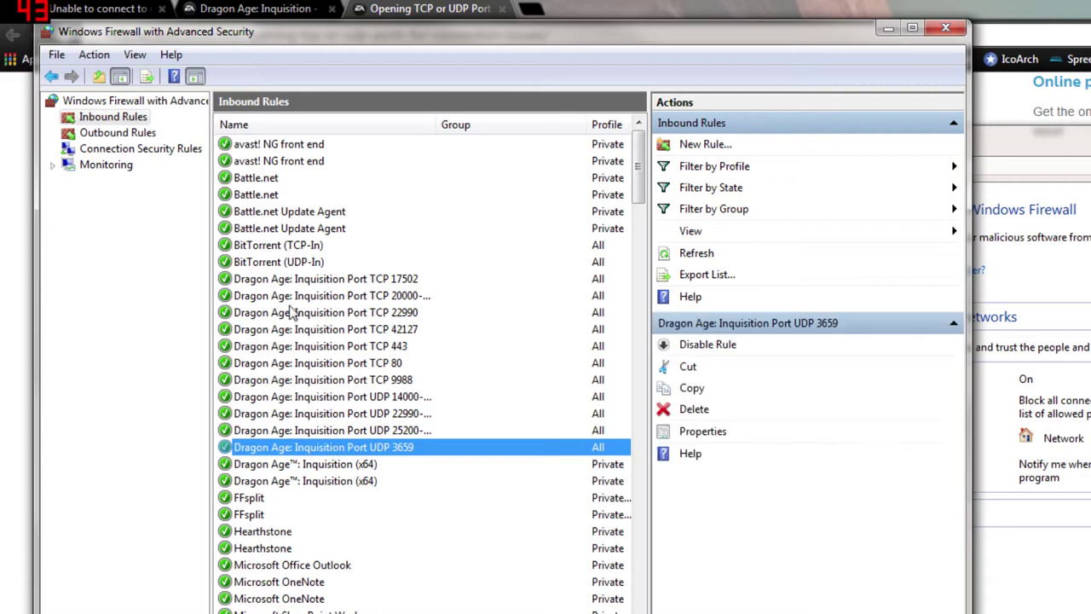
Enlarge the firewall window, start a new inbound rule, and choose Port as its rule type
drag(830, 40, 1090, 0)
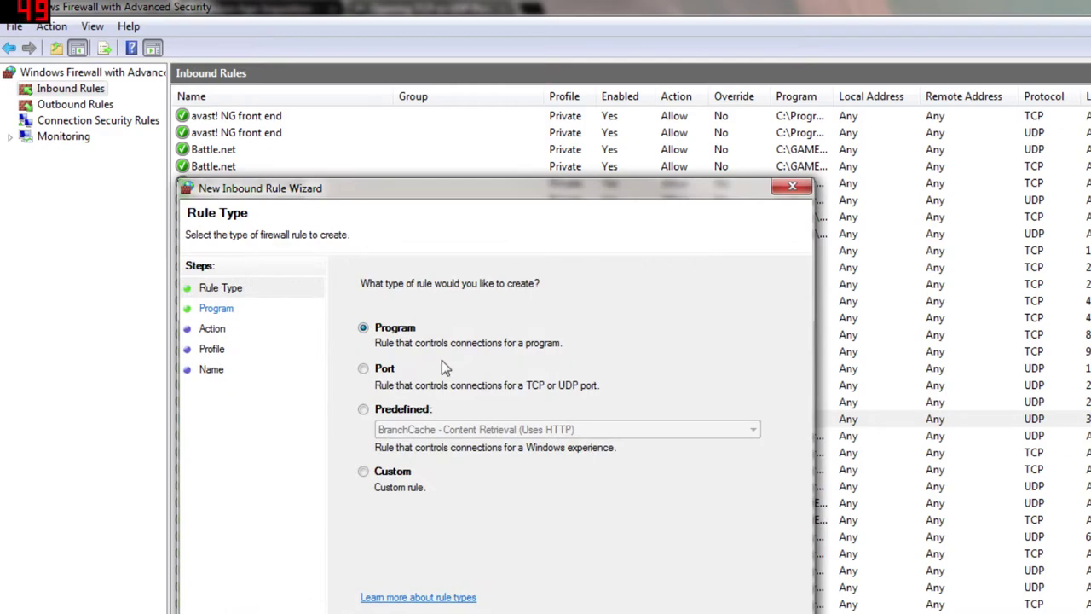
click(362, 368)
drag(582, 191, 1015, 186)
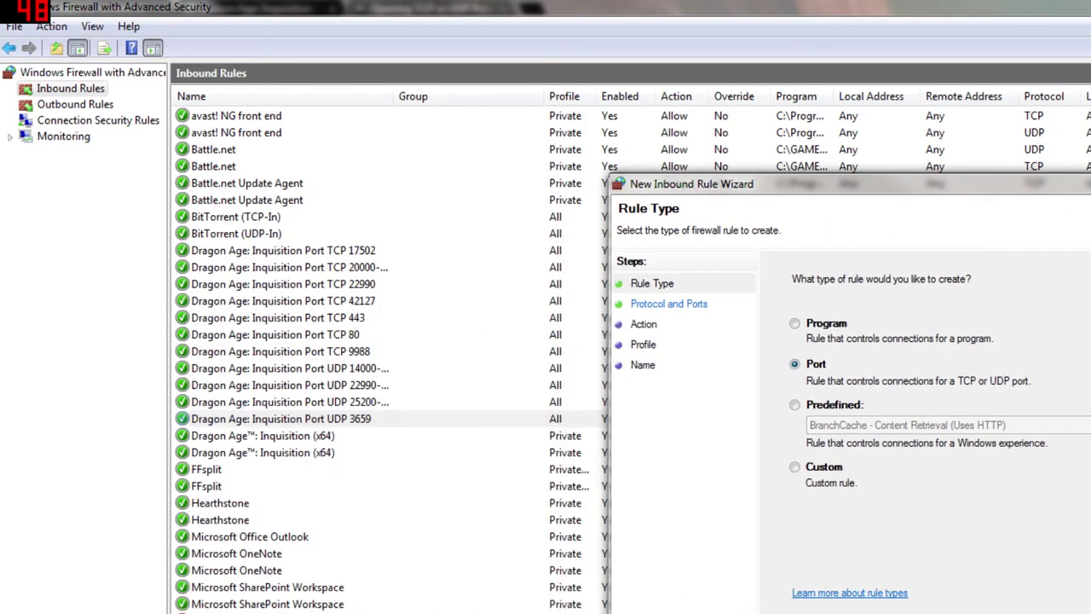
key(Return)
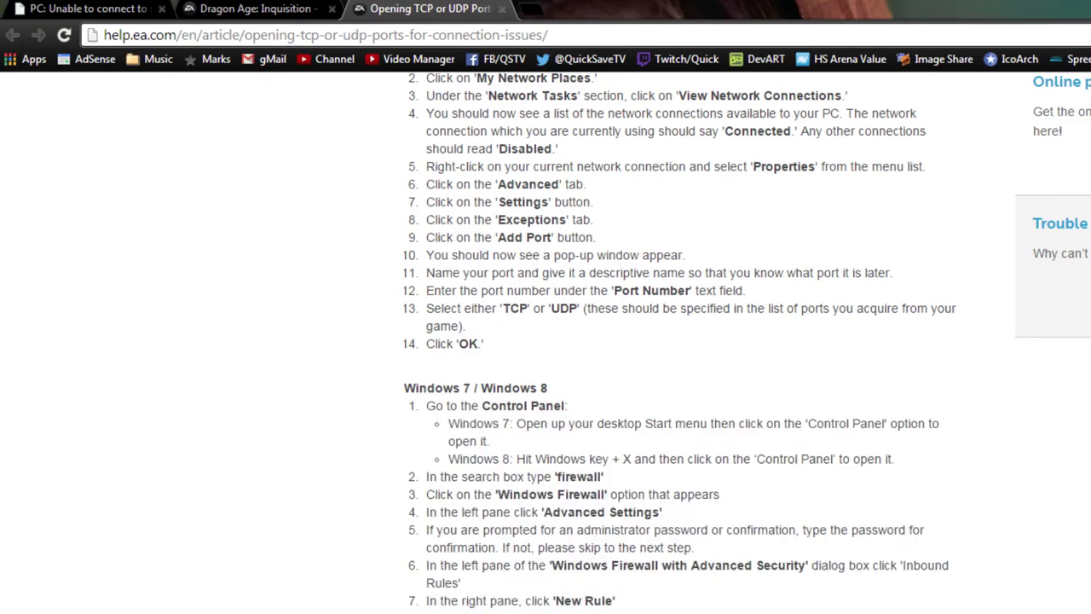
Switch to the Online ports for Dragon Age: Inquisition article and highlight the TCP and UDP ports listed for PC
click(270, 8)
drag(426, 440, 782, 443)
click(782, 443)
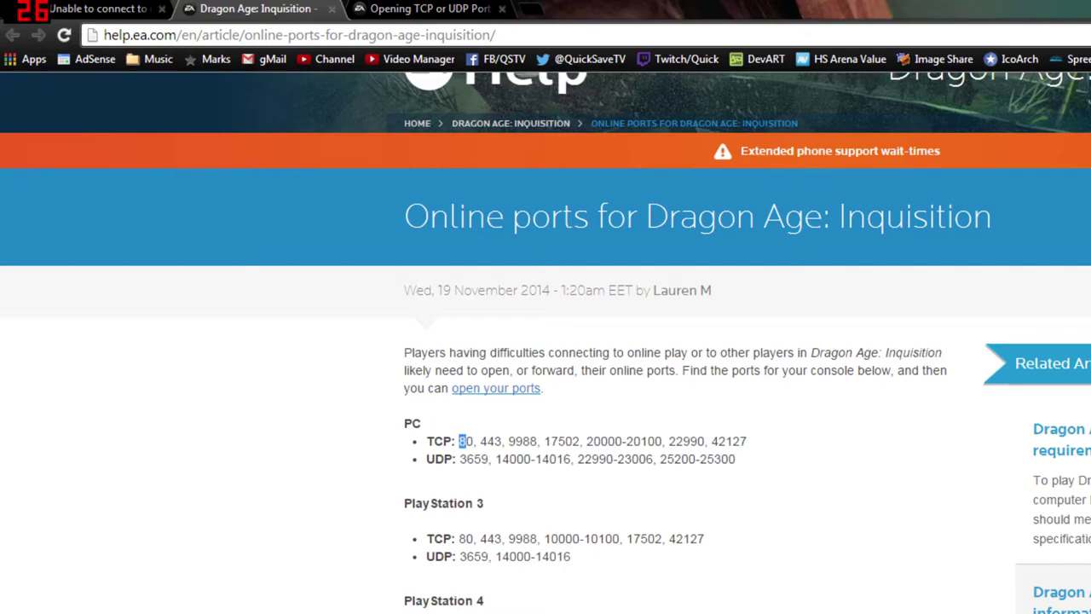
click(489, 467)
drag(738, 459, 426, 440)
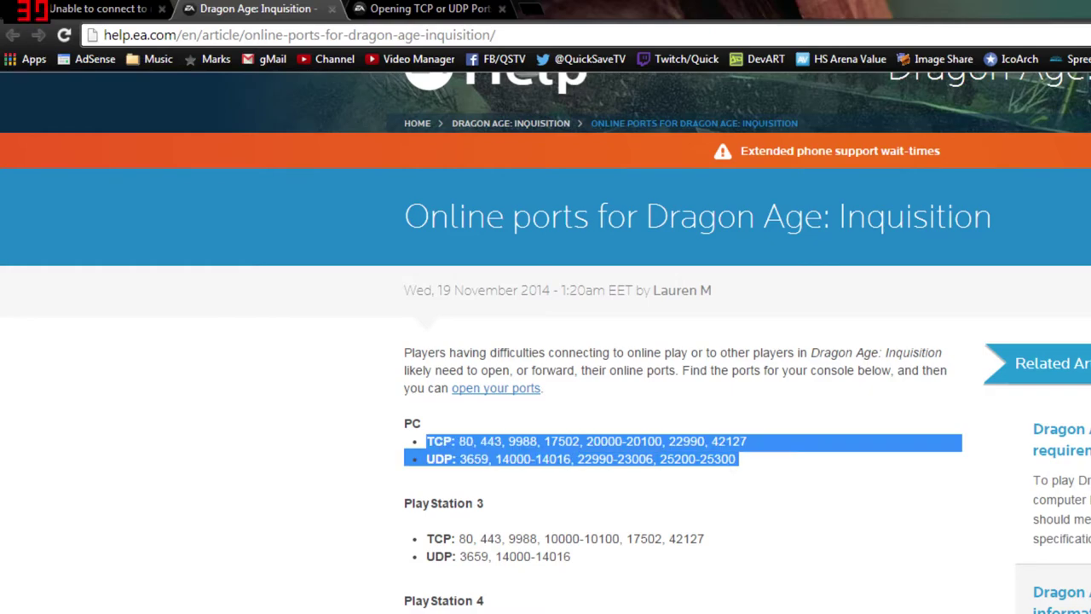
drag(641, 487, 844, 446)
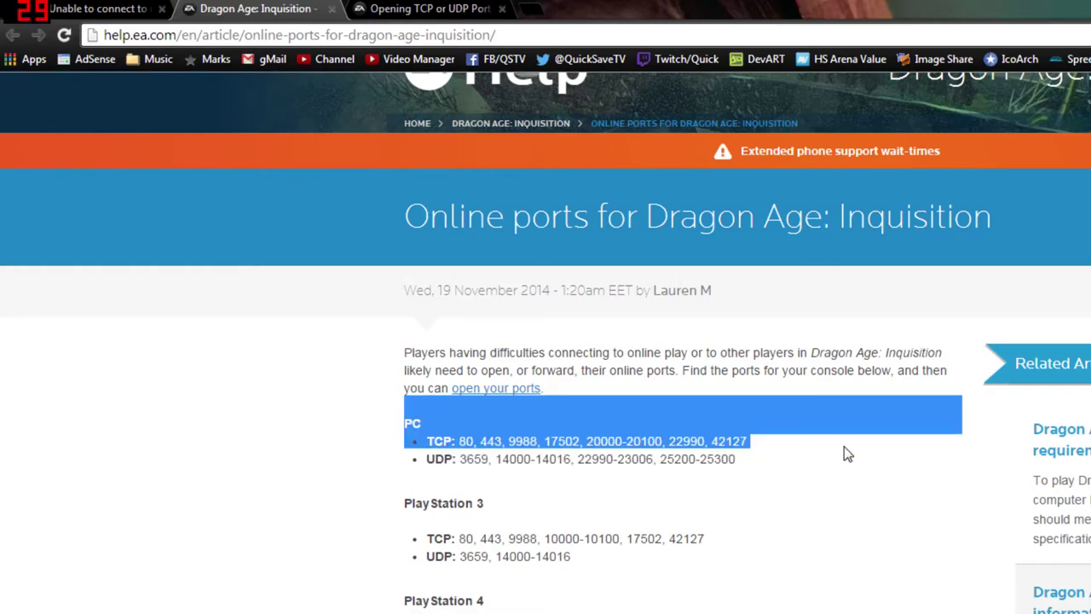
click(843, 445)
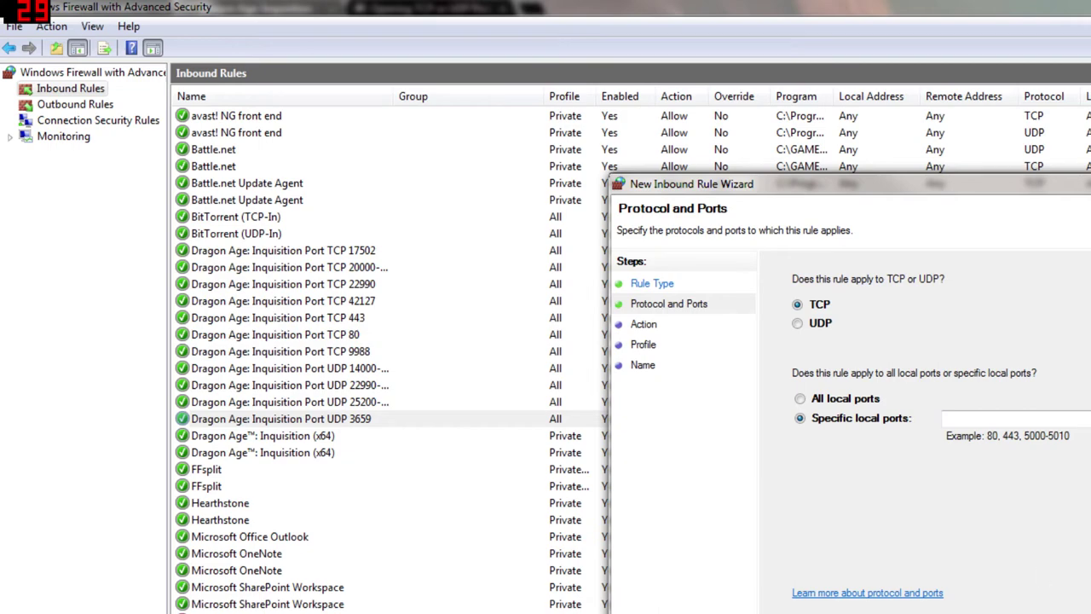
click(384, 318)
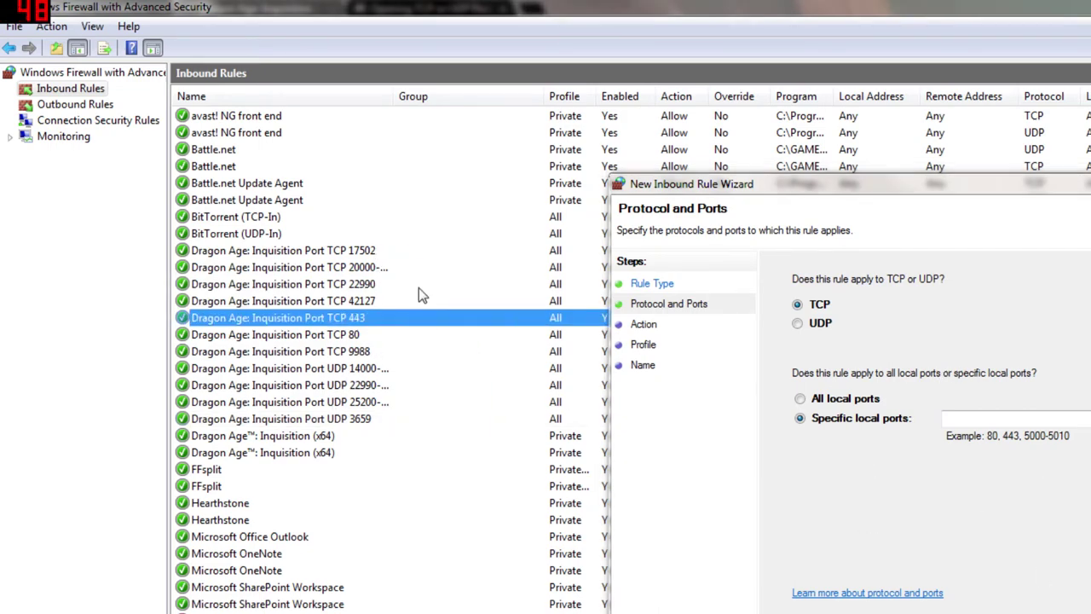
right_click(421, 318)
click(346, 302)
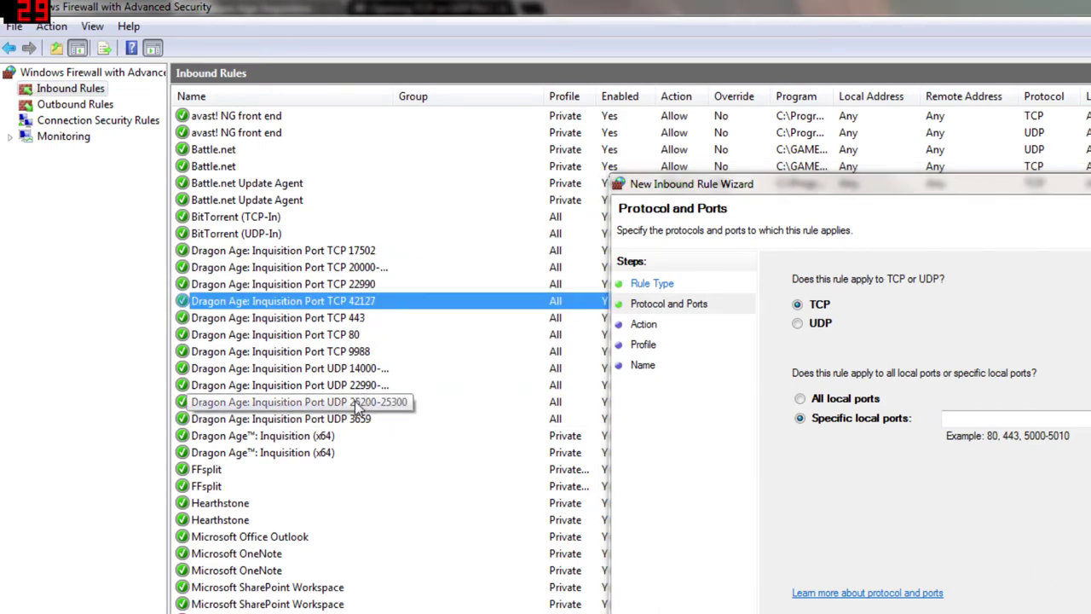
click(342, 403)
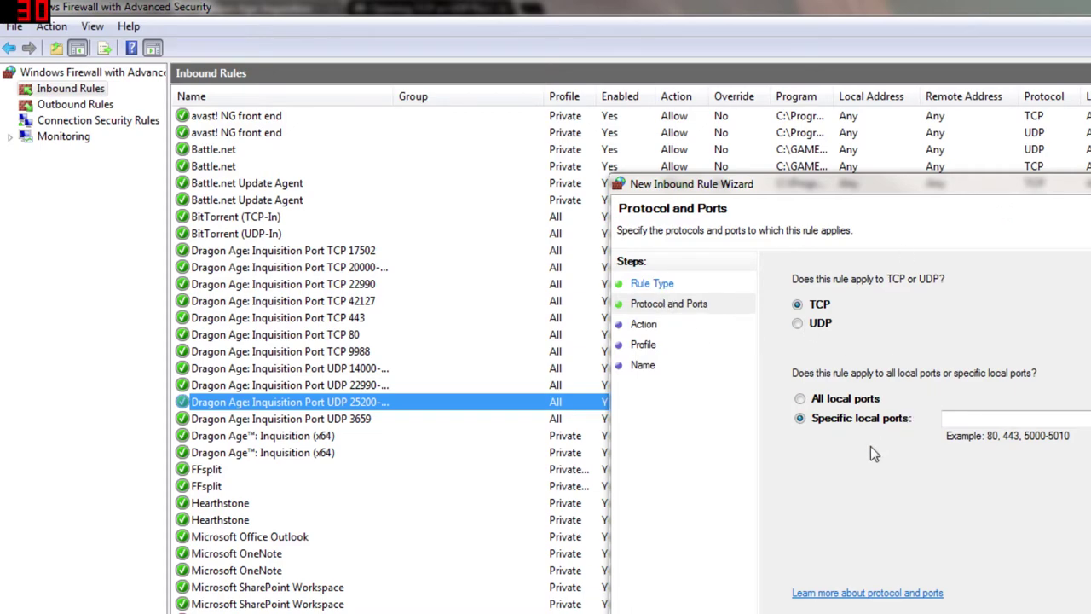
Apply the new inbound rule to specific local TCP port 80, allowing the connection on the Domain, Private and Public profiles
click(1028, 419)
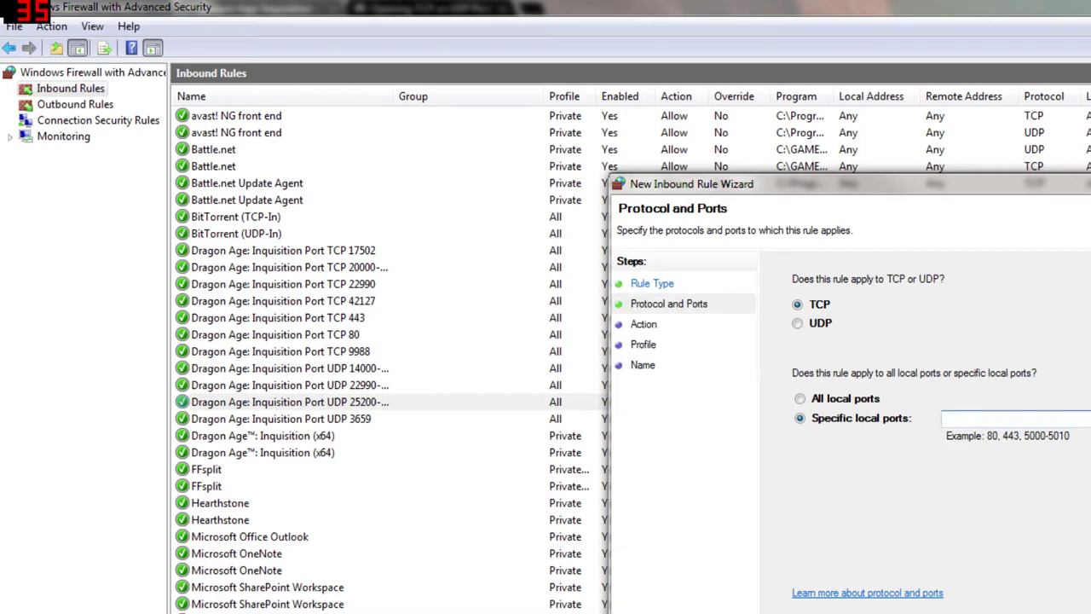
text(80)
key(Return)
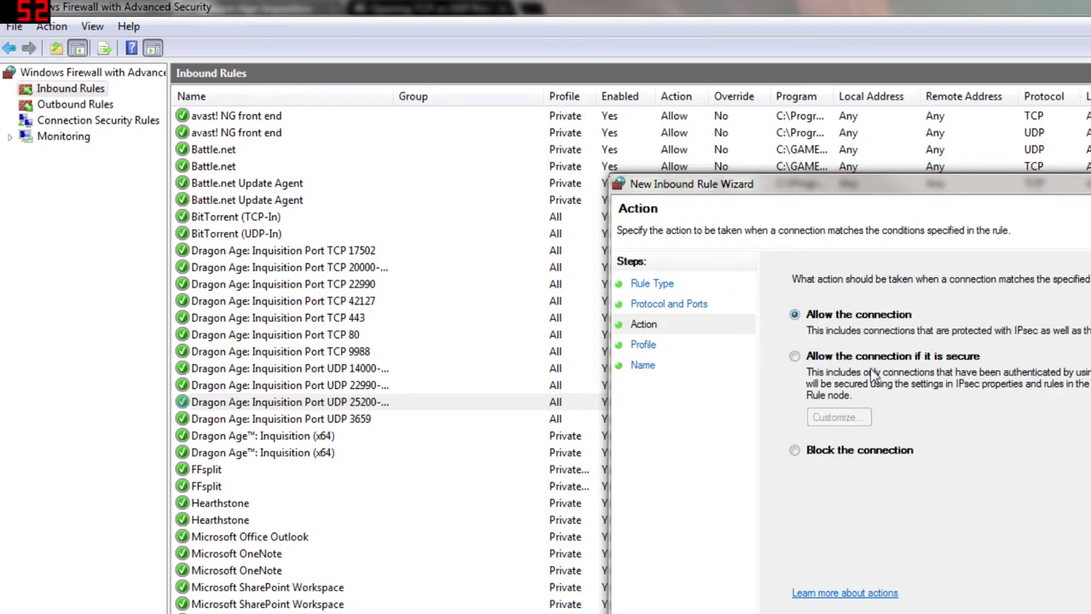
key(Return)
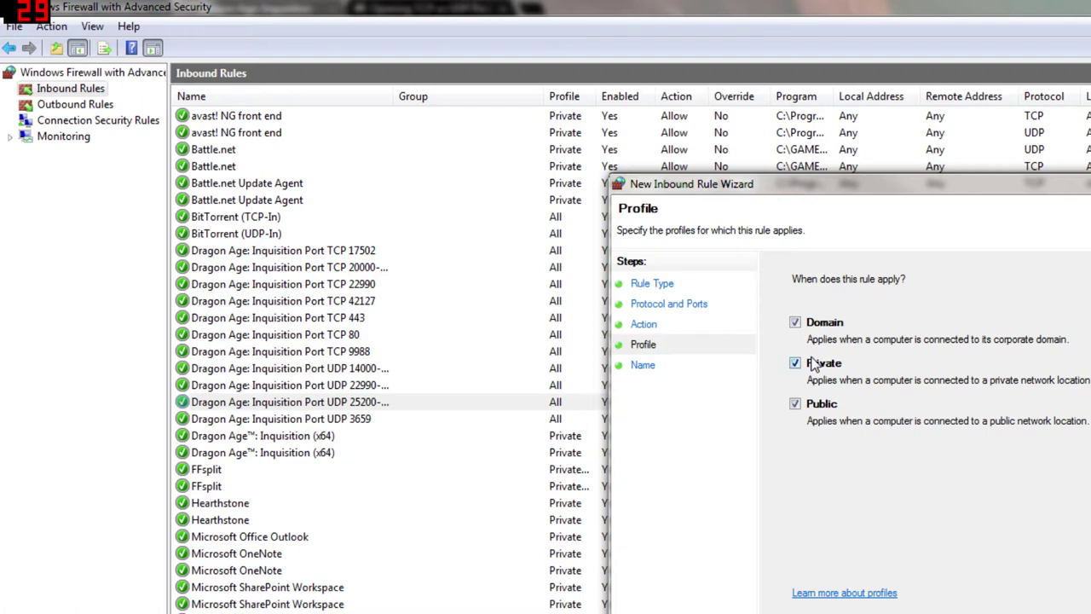
key(Return)
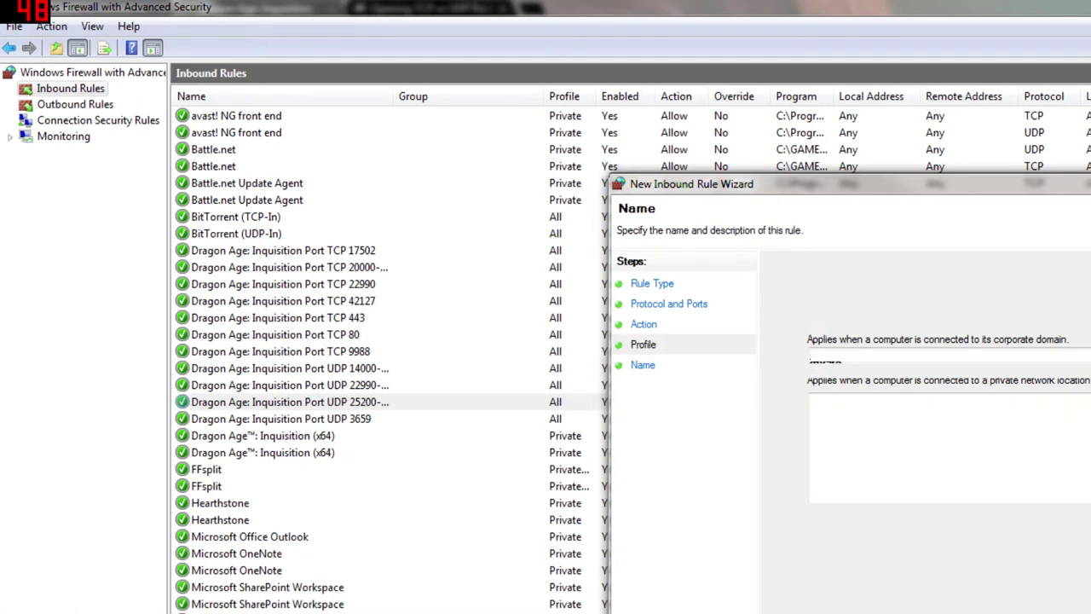
Name the new rule "Stuff for Testing" and enter 12313 as its description
text(S)
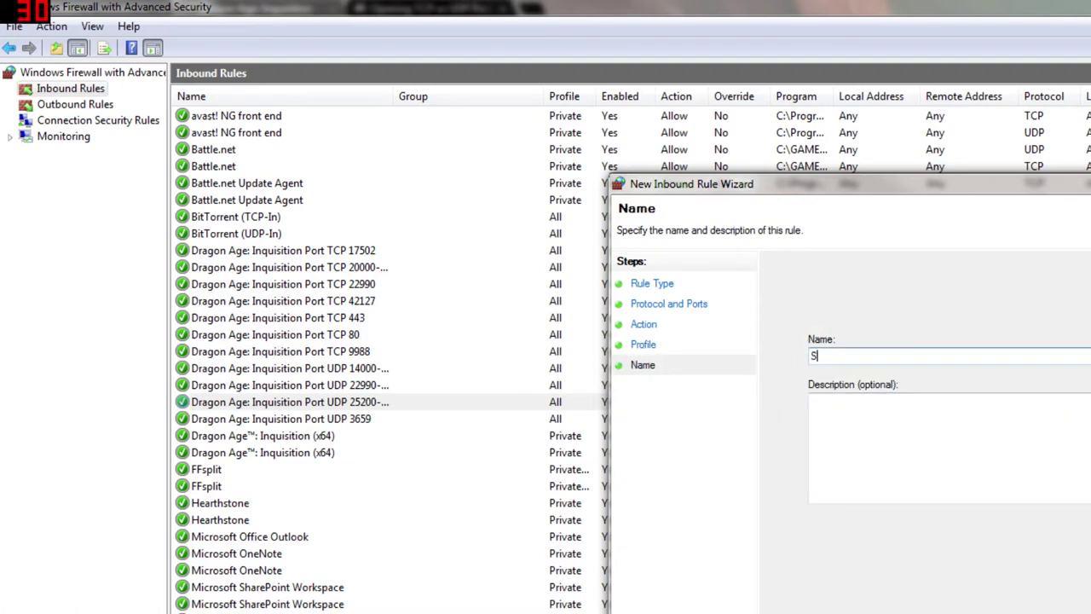
text(tuff for Testing)
key(Tab)
text(12313)
key(ctrl+a)
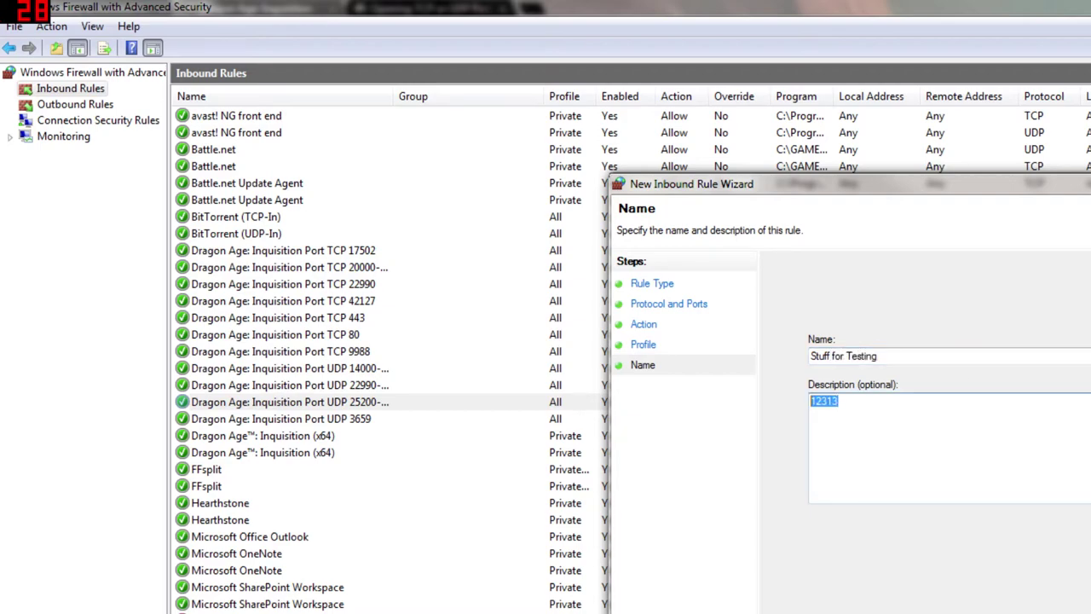
Replace the description with a note starting "Oh this one was written when I was completely drunk" and cancel the new rule
text(Oh this one was )
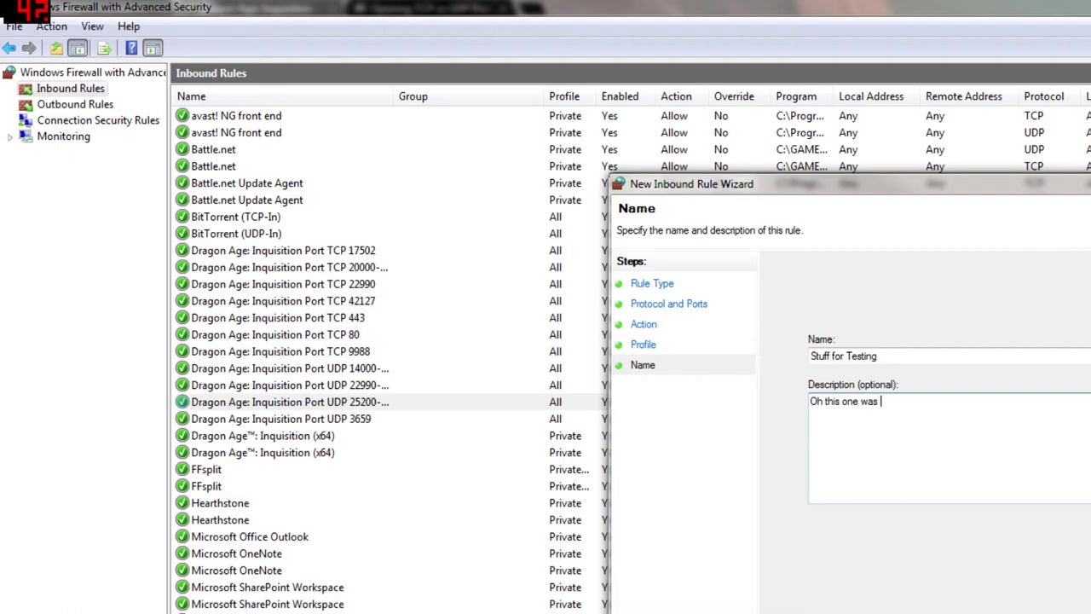
text(written when I was c)
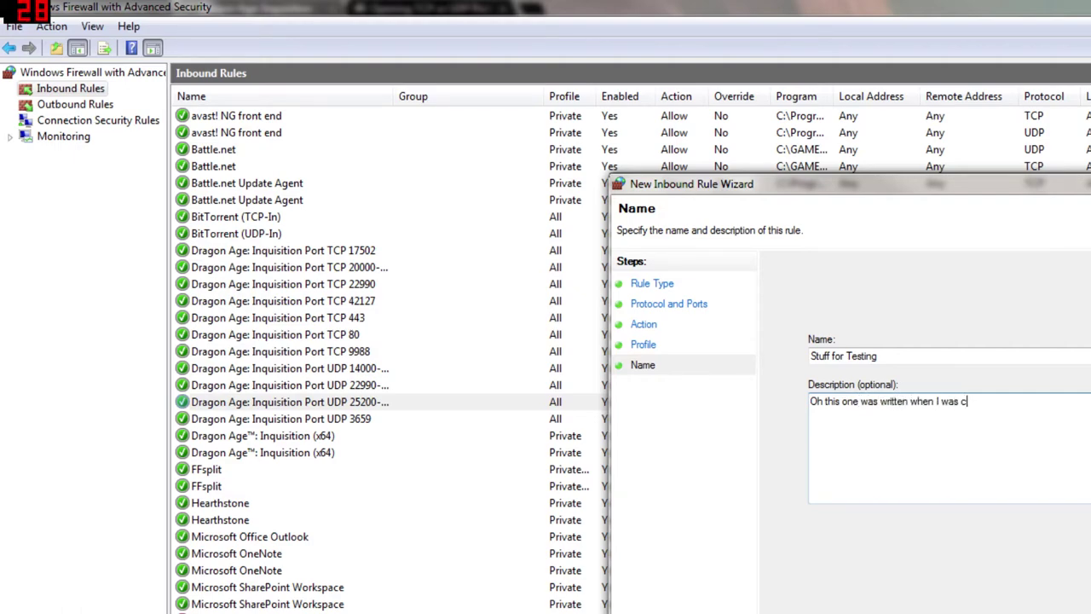
text(ompletely drunk. Im not even s )
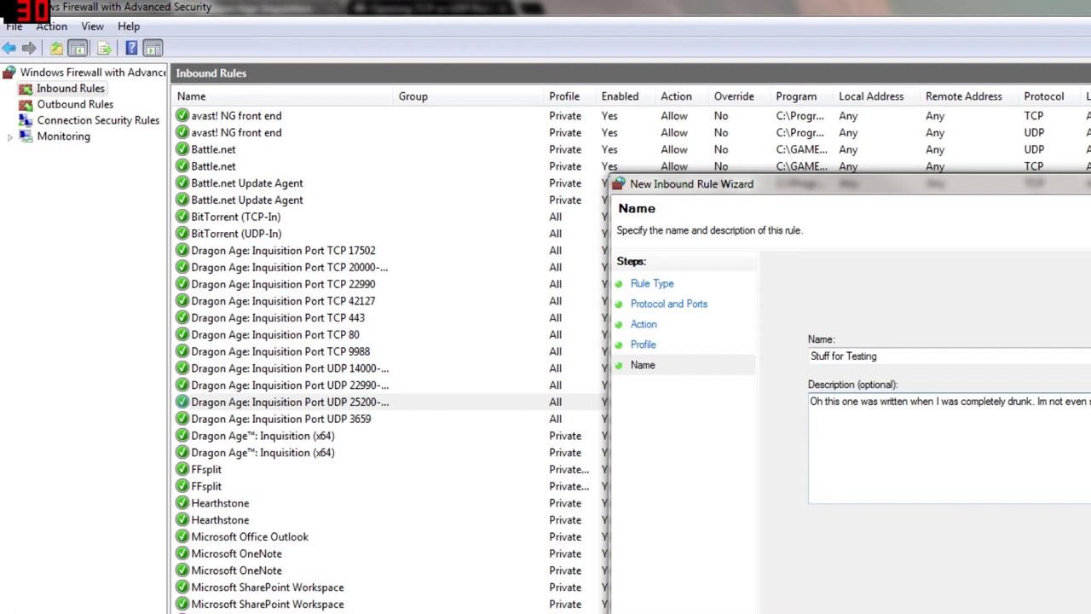
text(think it helps me game)
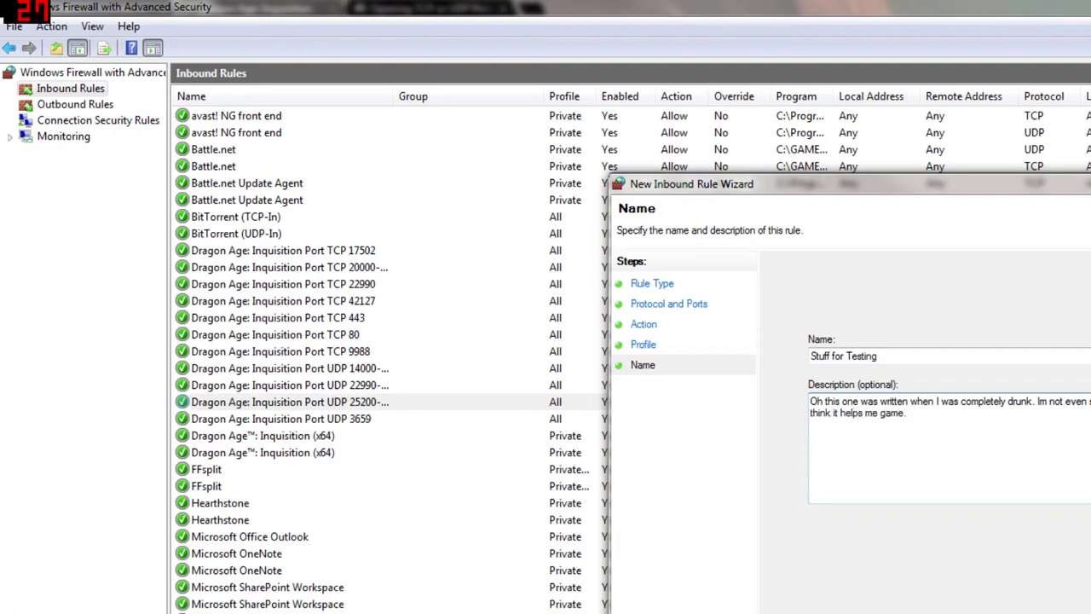
text(.)
key(shift+Home)
key(shift+Up)
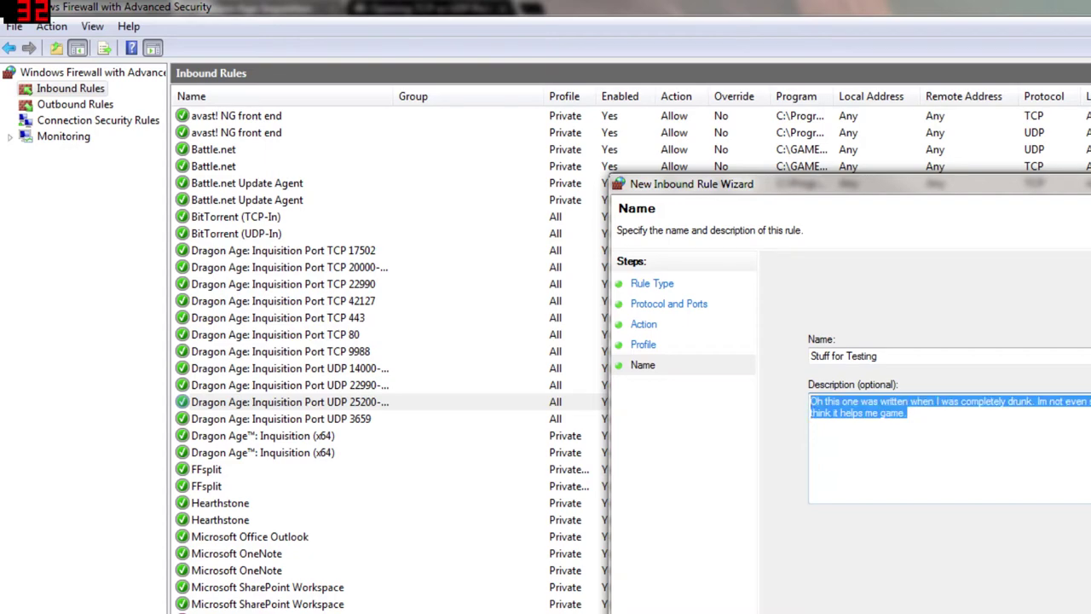
key(Escape)
Review the Dragon Age: Inquisition port rules and the two Dragon Age™: Inquisition (x64) rules among the inbound rules
click(355, 250)
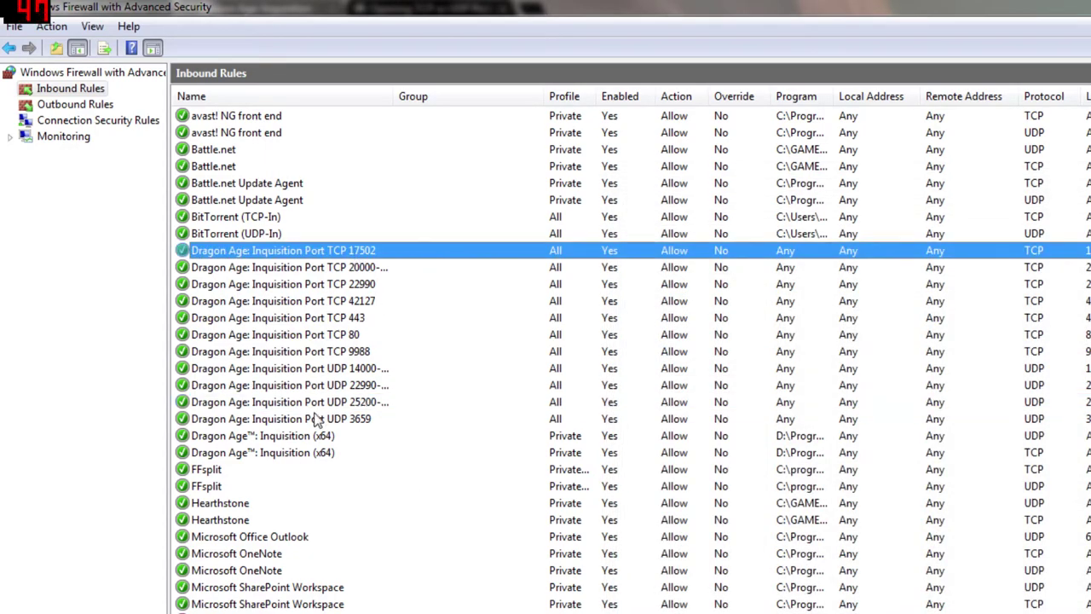
shift+click(300, 453)
click(292, 468)
click(308, 441)
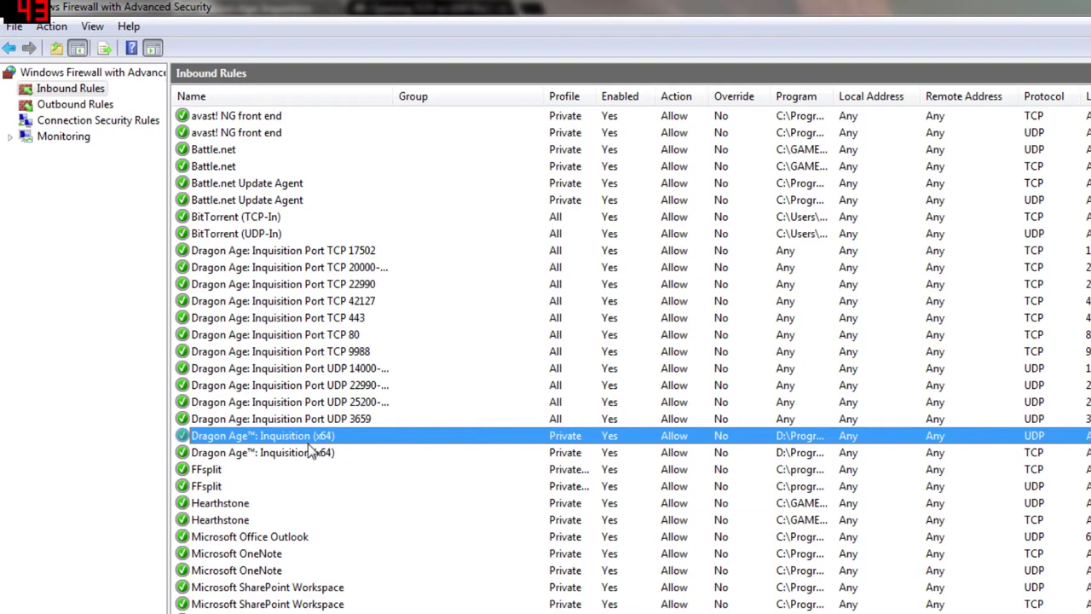
click(310, 453)
click(369, 267)
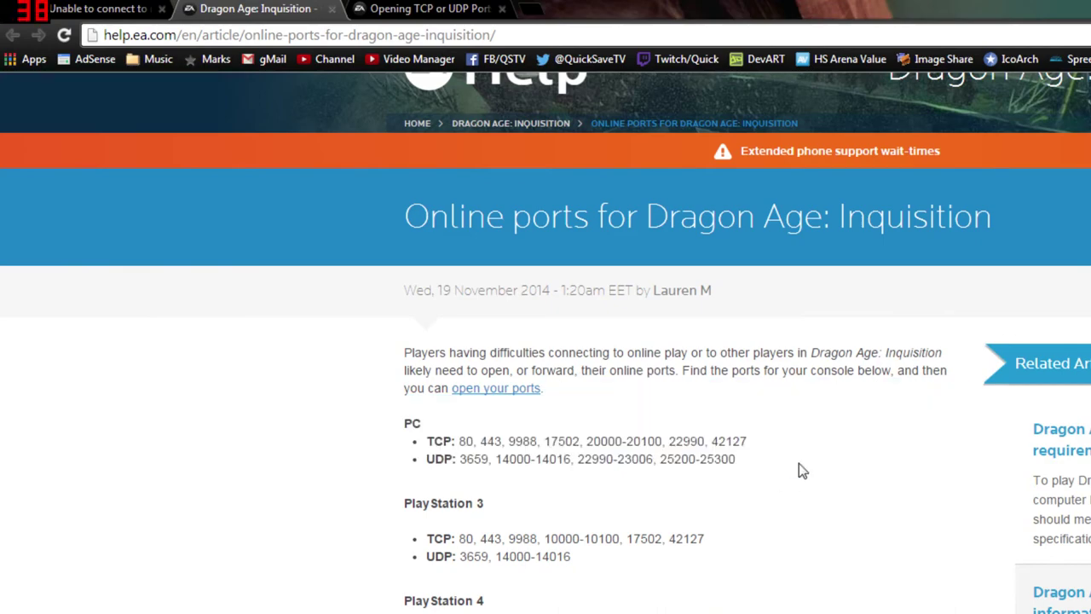
Go back to the online ports article and highlight the PC section with its TCP and UDP lines
drag(762, 465, 403, 418)
click(783, 471)
drag(786, 385, 784, 463)
drag(794, 424, 780, 454)
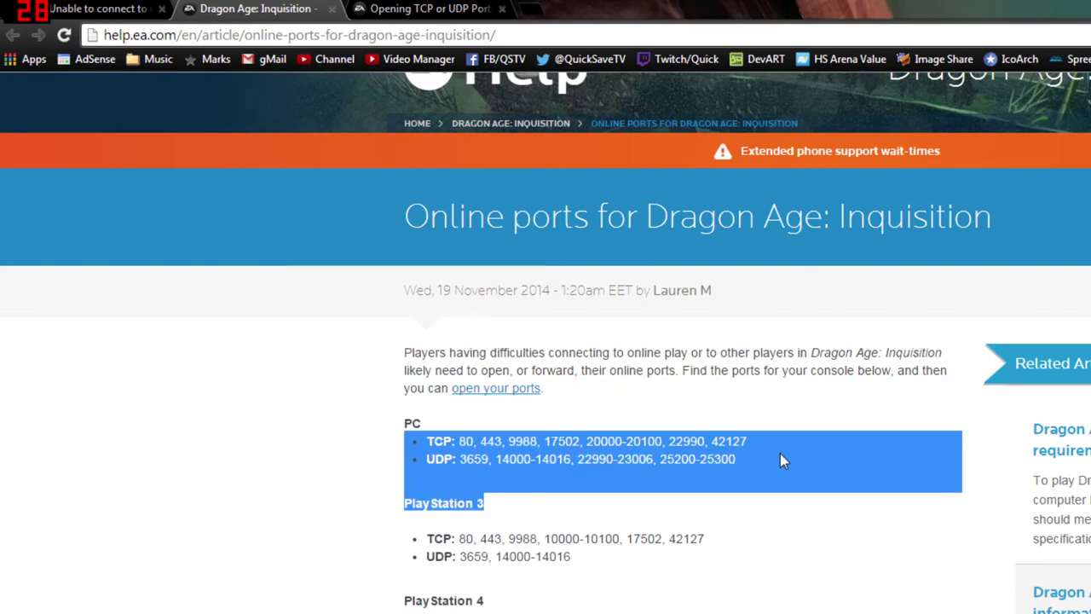
click(780, 460)
Open the Answer HQ thread on being unable to connect to multiplayer games and examine the original post and first replies
click(106, 10)
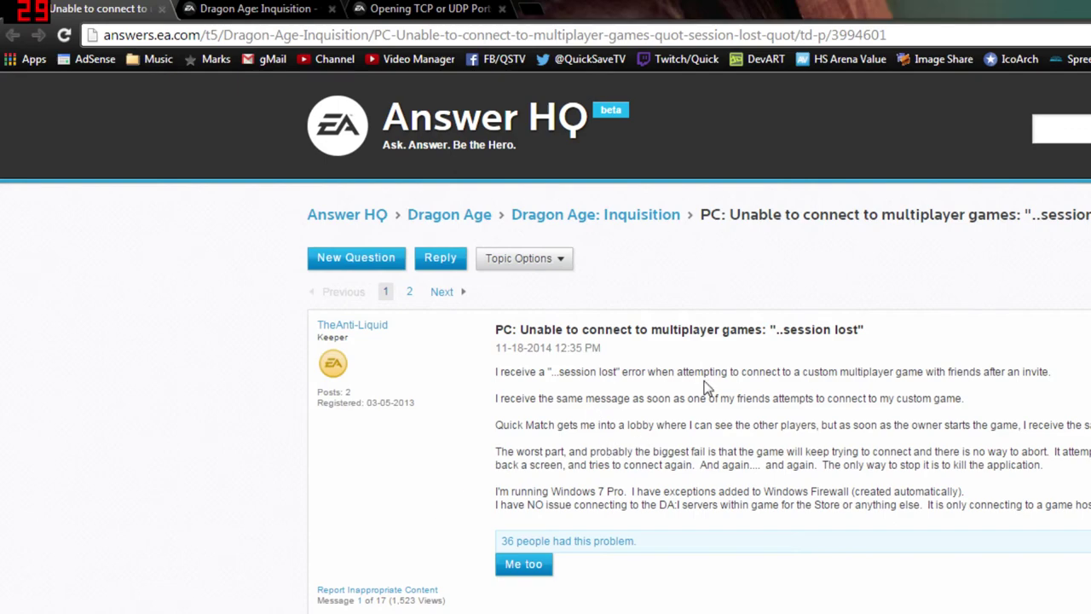
drag(634, 346, 974, 443)
click(688, 432)
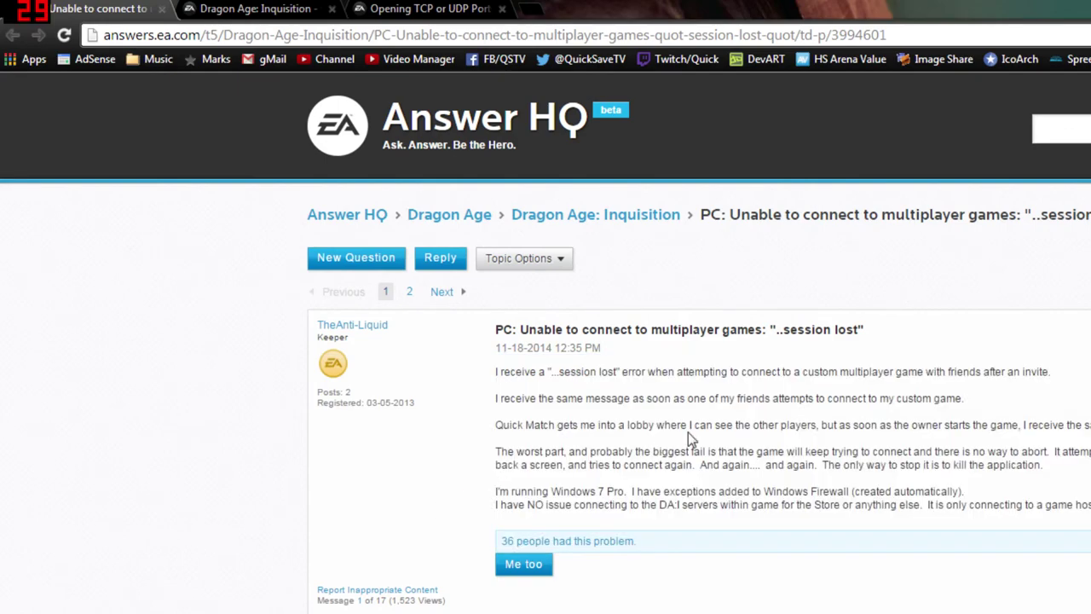
middle_click(913, 423)
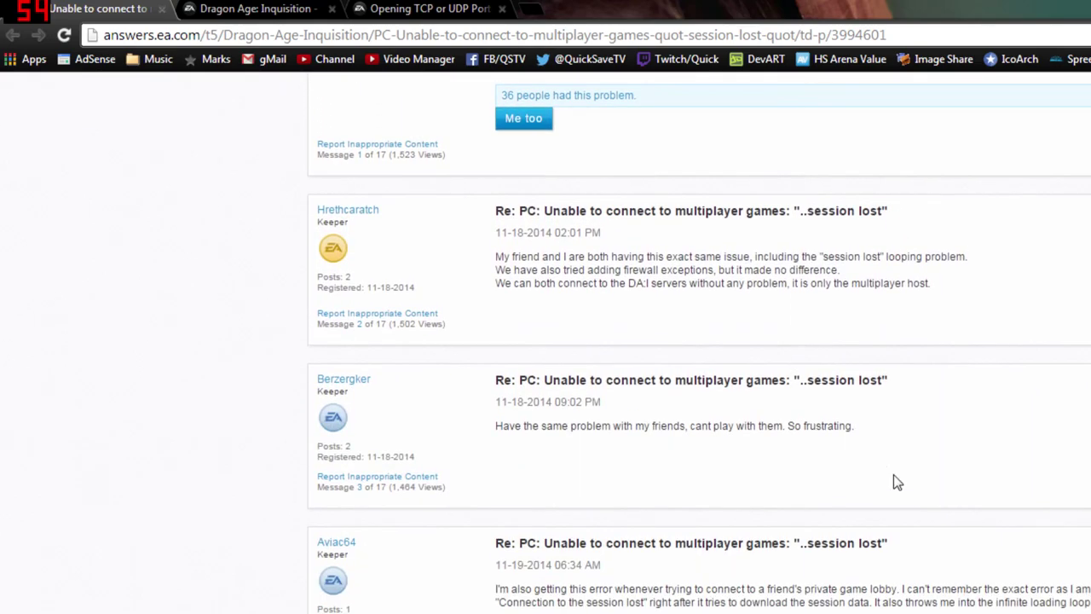
middle_click(882, 502)
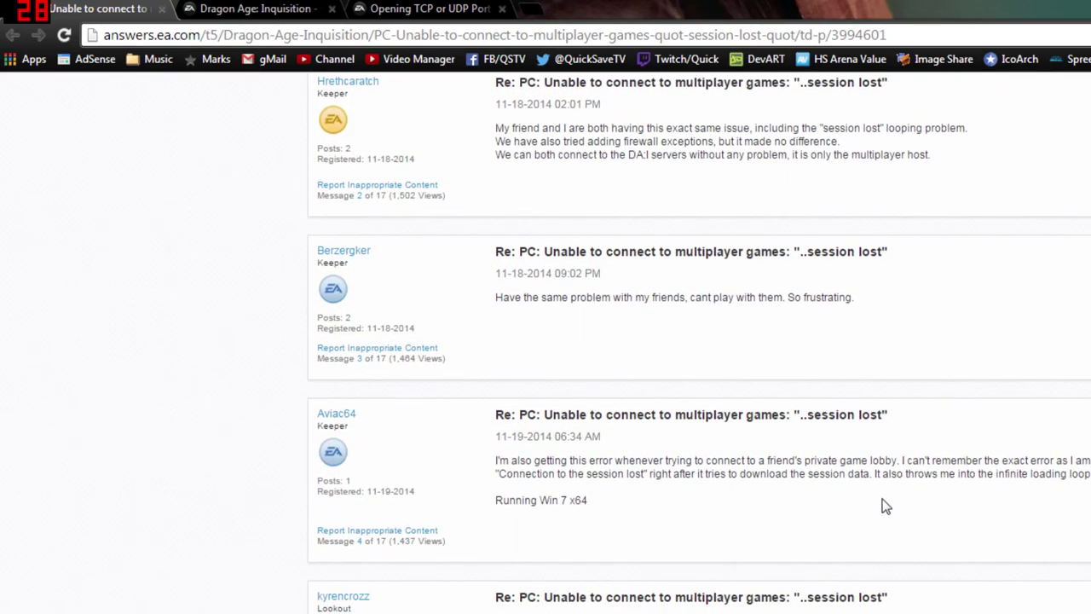
scroll(871, 483, down, 4)
double_click(871, 328)
drag(810, 334, 852, 607)
drag(569, 375, 1057, 608)
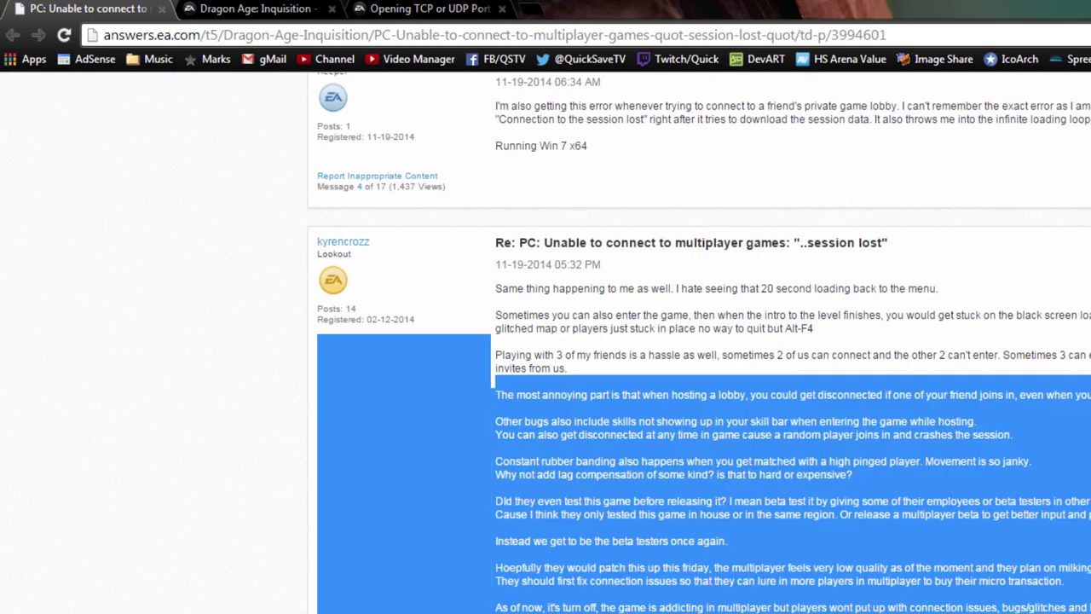
click(871, 483)
scroll(871, 483, down, 7)
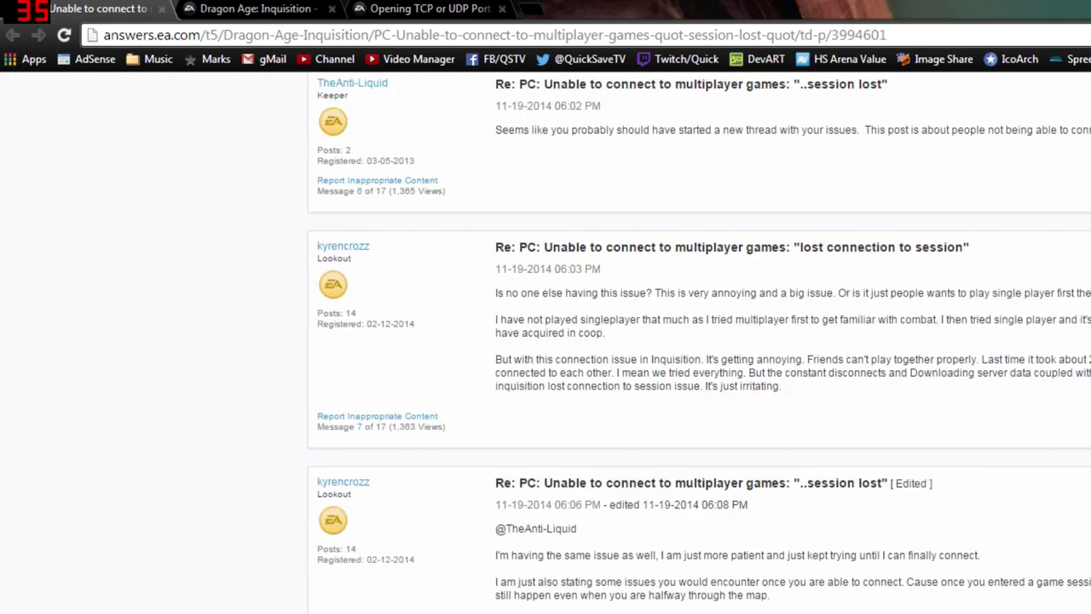
scroll(924, 443, down, 4)
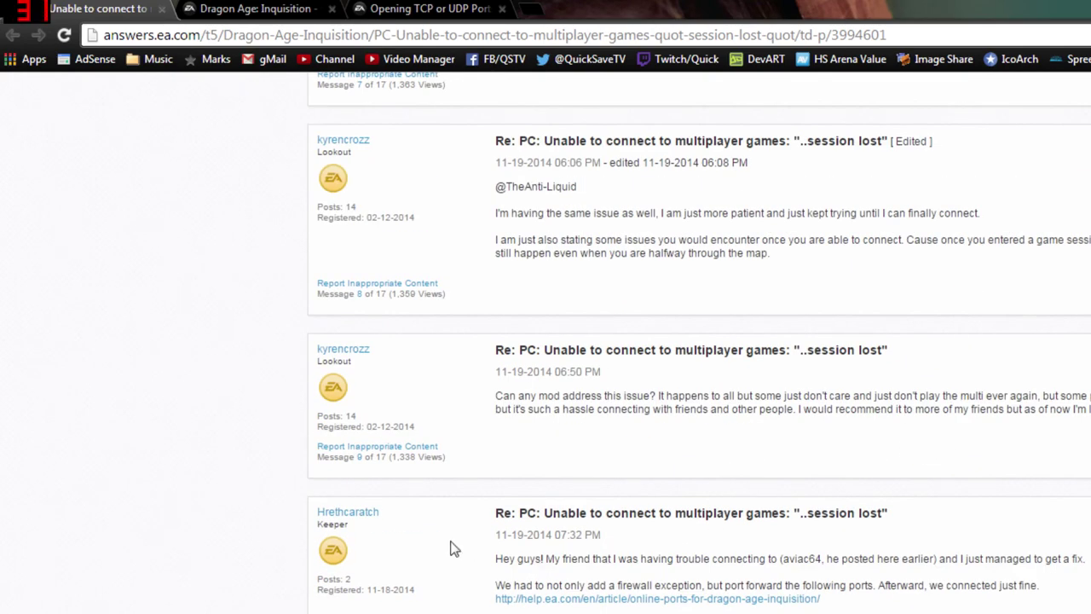
drag(919, 516, 929, 608)
click(924, 562)
scroll(925, 443, up, 9)
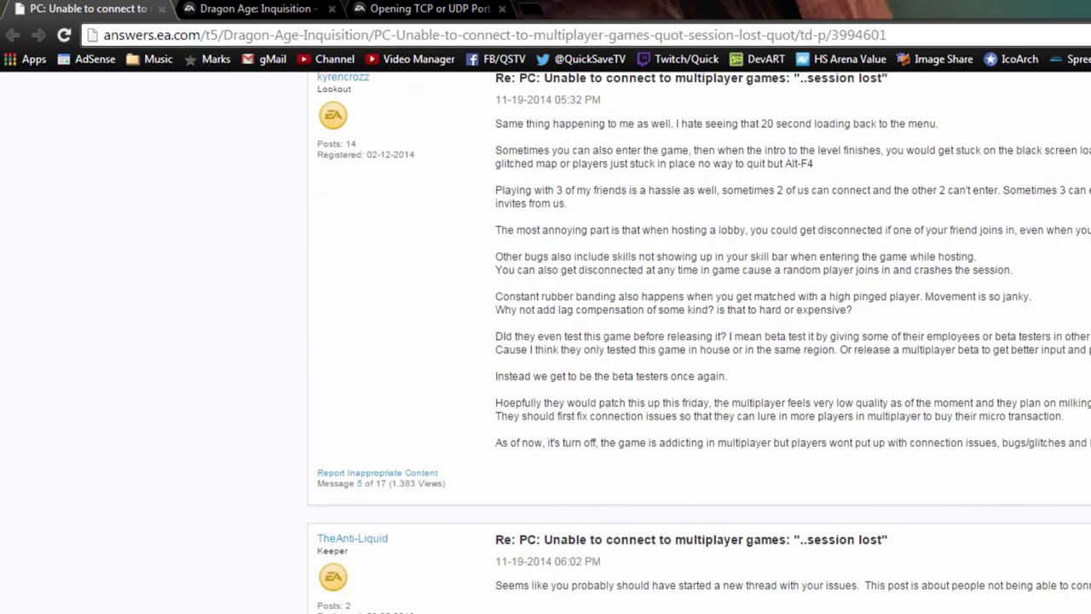
scroll(545, 341, up, 15)
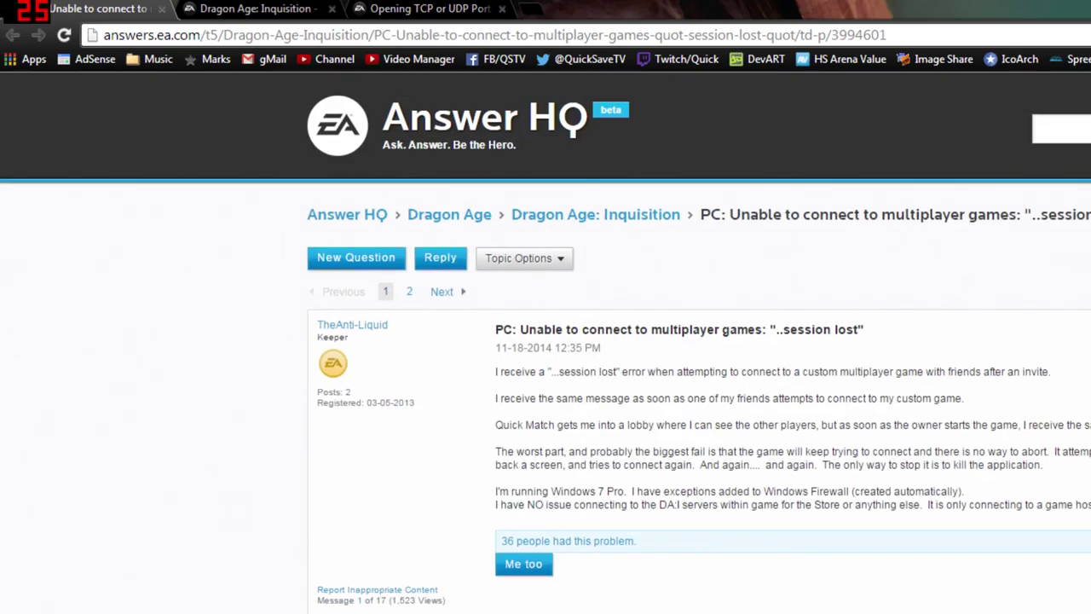